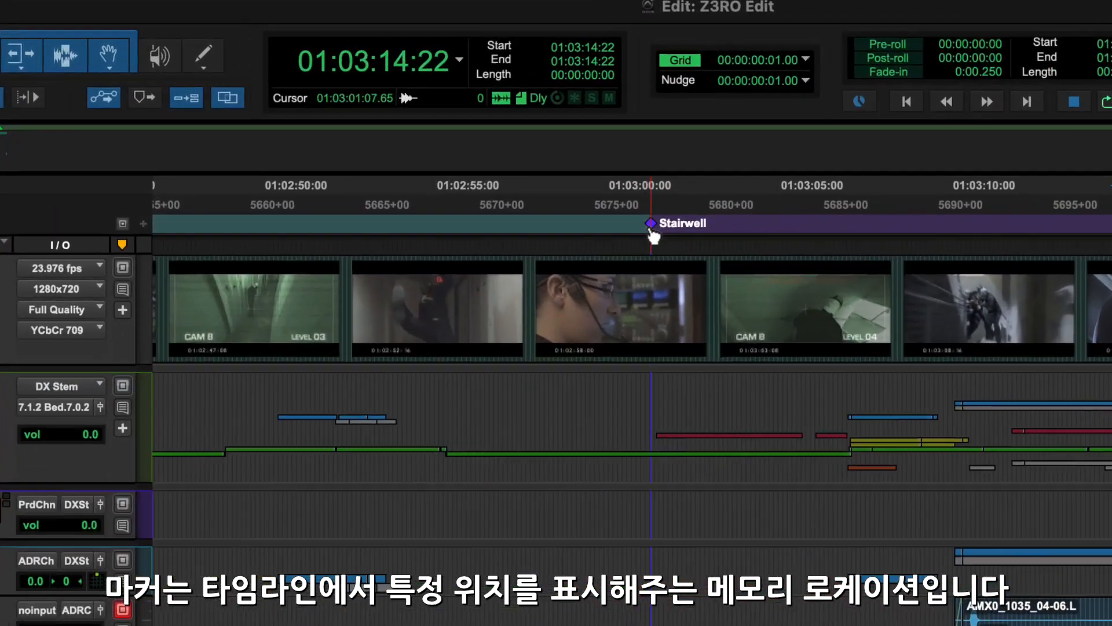
Drag the Stairwell marker from 01:03:00:00 later along the Markers ruler to about 01:03:04
{"action": "left_click_drag", "start_coordinate": [526, 136], "coordinate": [514, 137]}
{"action": "mouse_move", "coordinate": [631, 241]}
{"action": "left_mouse_down"}
{"action": "mouse_move", "coordinate": [785, 242]}
{"action": "mouse_move", "coordinate": [759, 242]}
{"action": "left_mouse_up"}
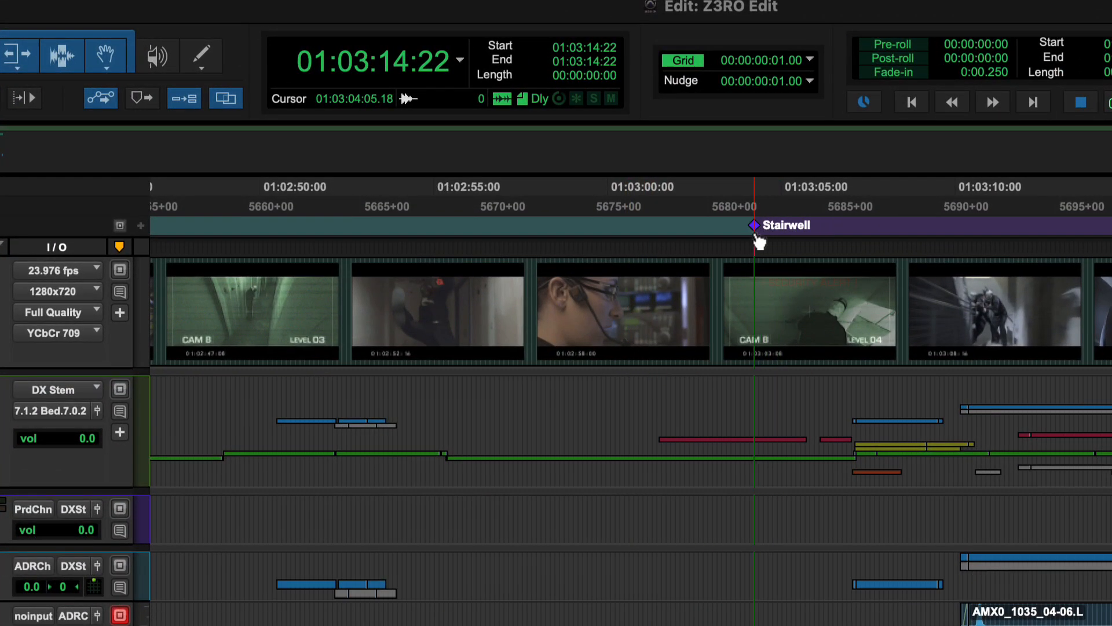
Create red marker 5 named Gun Shots at 01:03:08:15, just after Stairwell
{"action": "left_click", "coordinate": [828, 231]}
{"action": "left_click", "coordinate": [908, 232]}
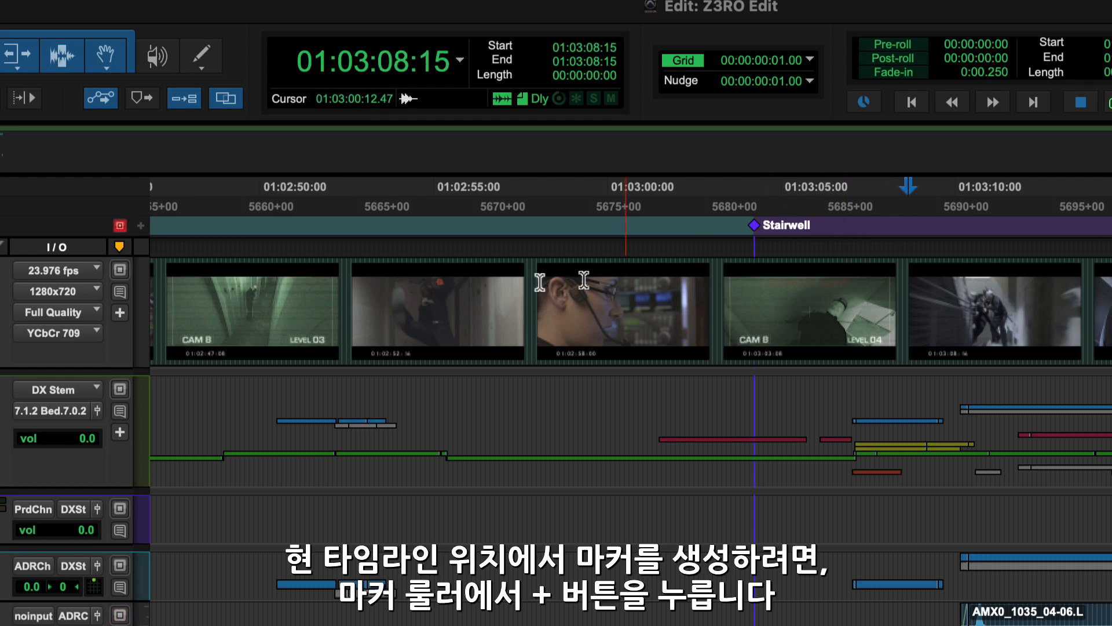
{"action": "left_click", "coordinate": [143, 228]}
{"action": "type", "text": "Gun Shots"}
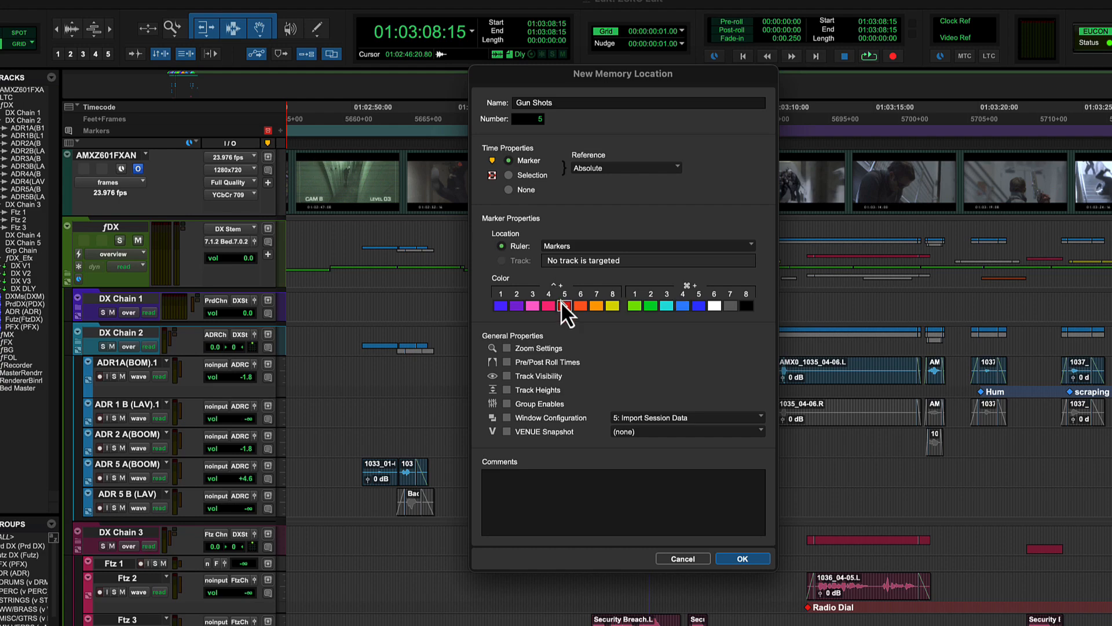
{"action": "key", "text": "Return"}
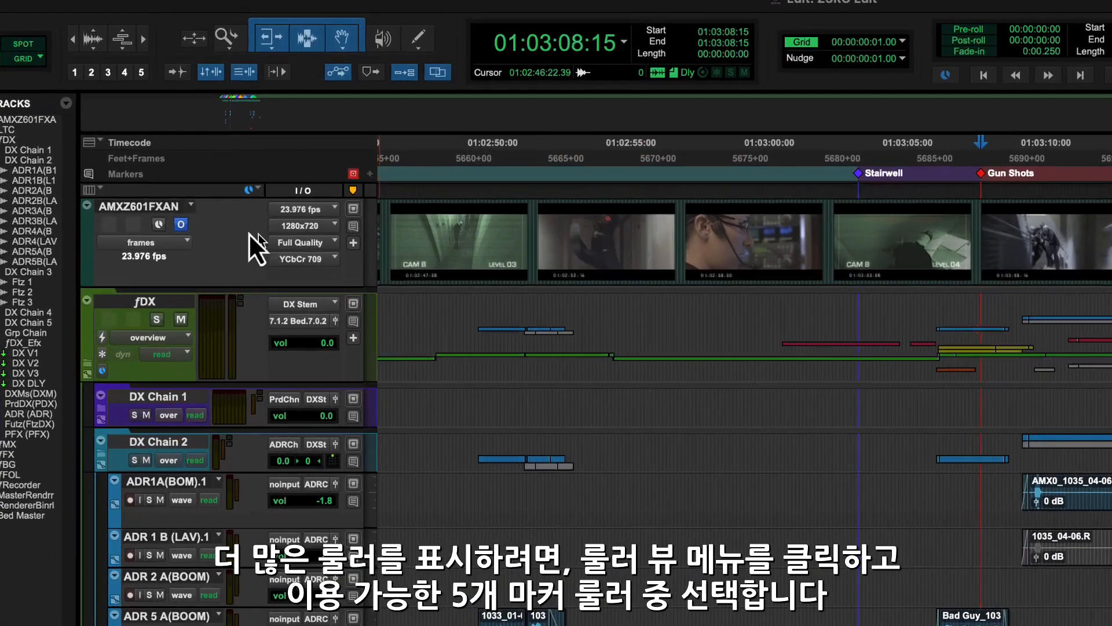
Show the Markers 2, Markers 3 and Markers 4 rulers
{"action": "left_click", "coordinate": [94, 143]}
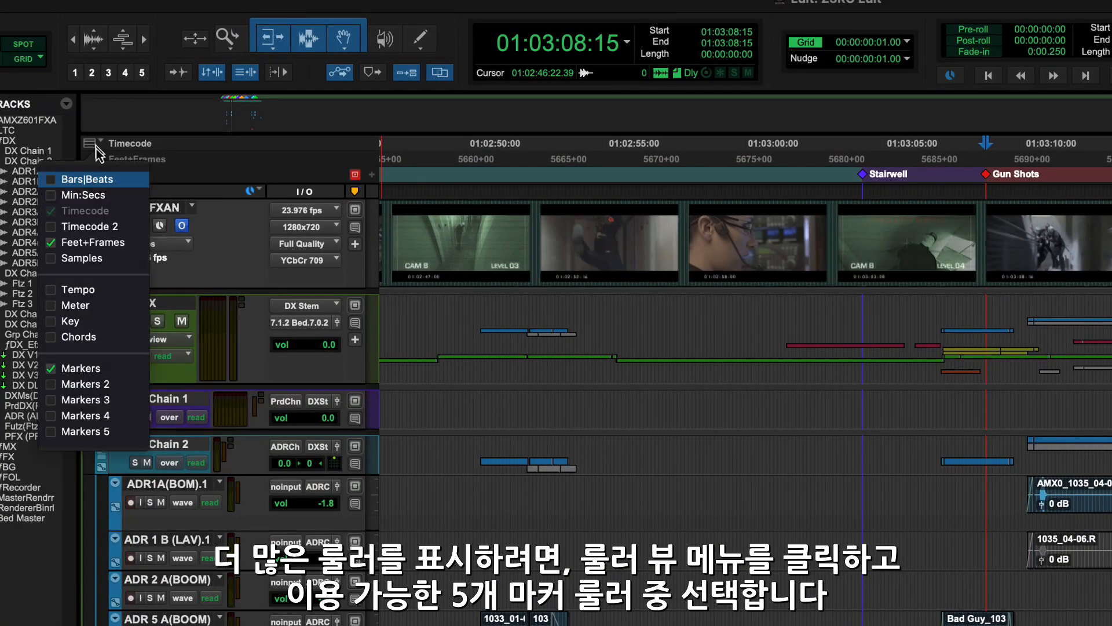
{"action": "left_click", "coordinate": [91, 385]}
{"action": "left_click", "coordinate": [87, 400]}
{"action": "left_click", "coordinate": [86, 416]}
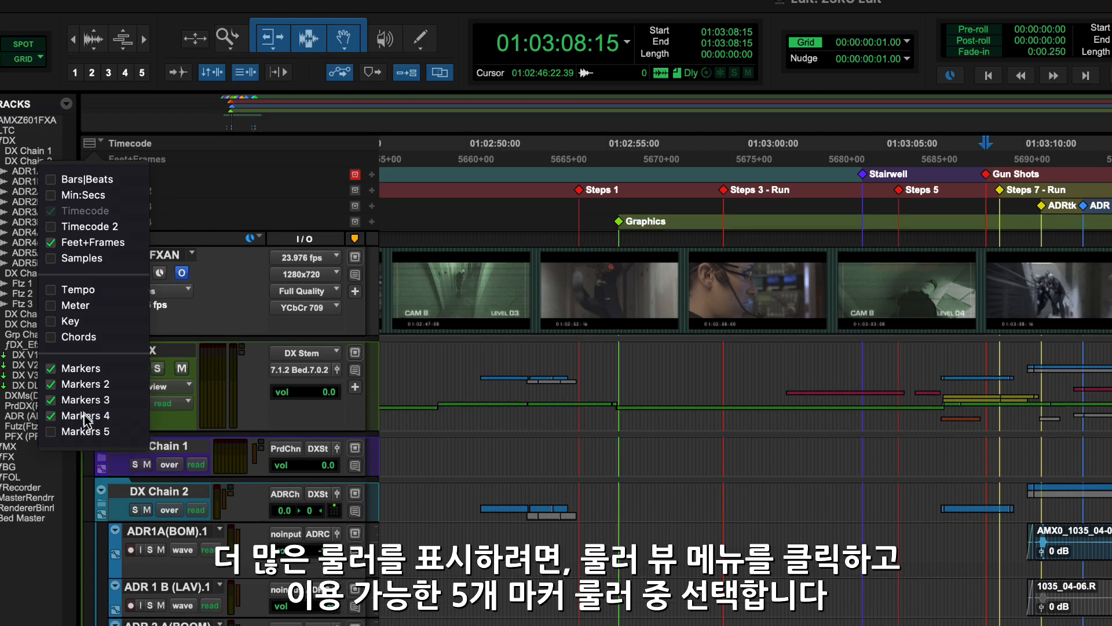
{"action": "key", "text": "Escape"}
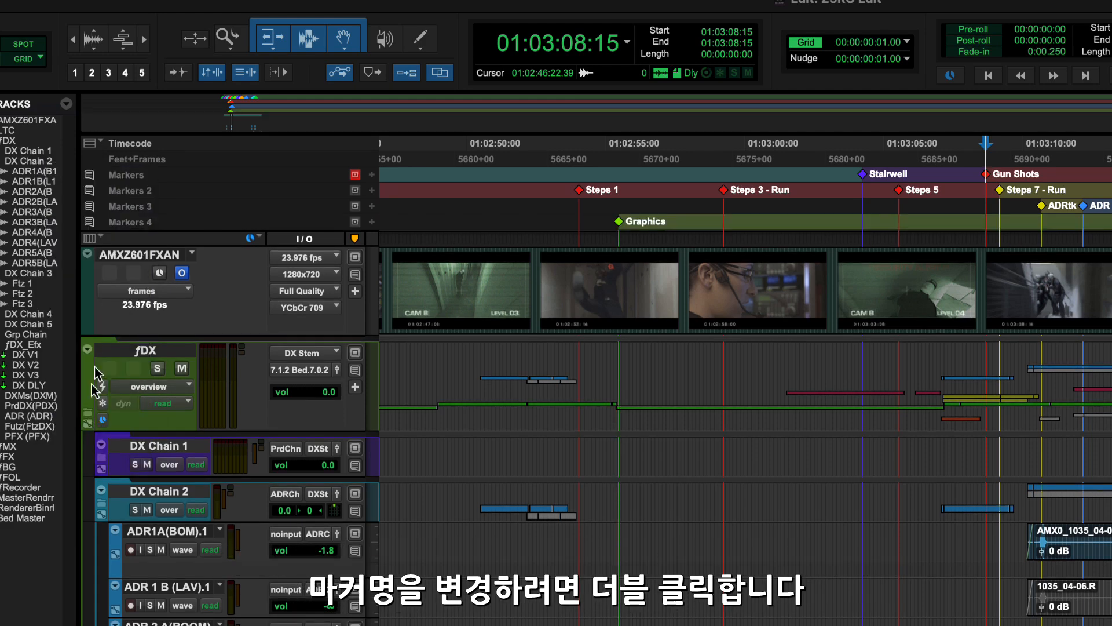
Rename the first Markers ruler to Main Ruler
{"action": "double_click", "coordinate": [122, 176]}
{"action": "type", "text": "Main Ruler"}
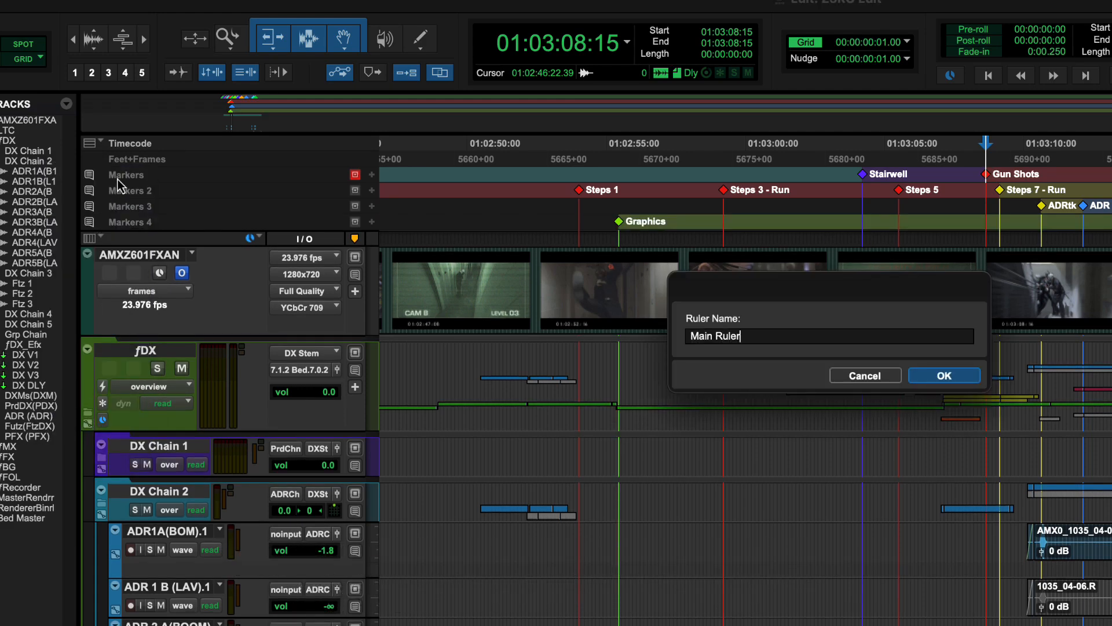
{"action": "key", "text": "Return"}
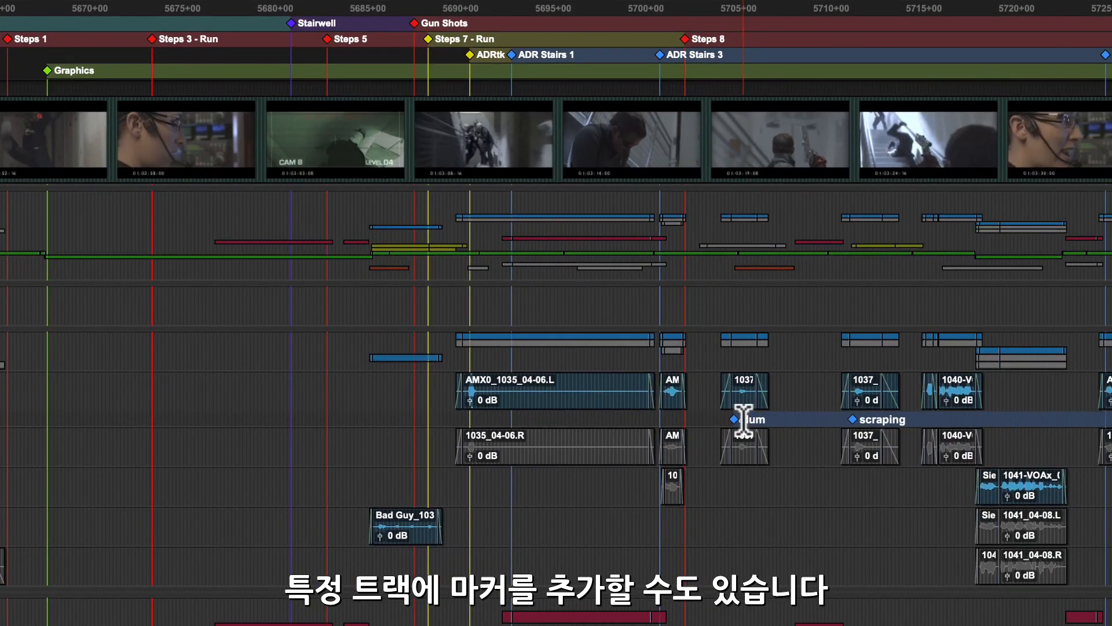
Drag the Hum track marker to its clip start, then add a Stairs Rev 1 marker at the playhead
{"action": "left_click_drag", "start_coordinate": [734, 421], "coordinate": [723, 422]}
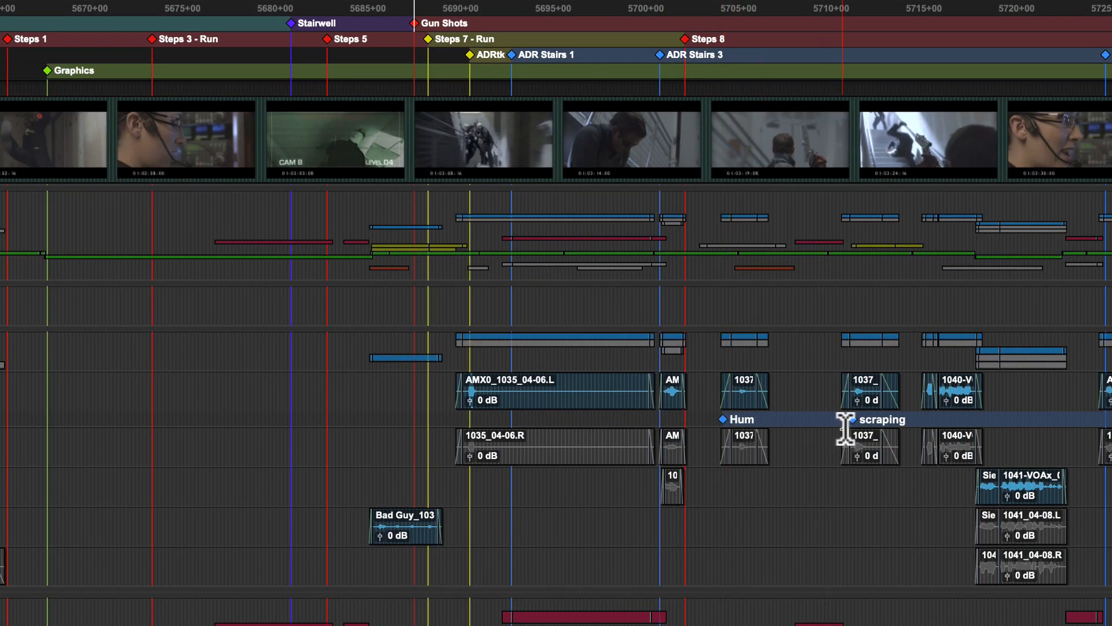
{"action": "key", "text": "KP_Enter"}
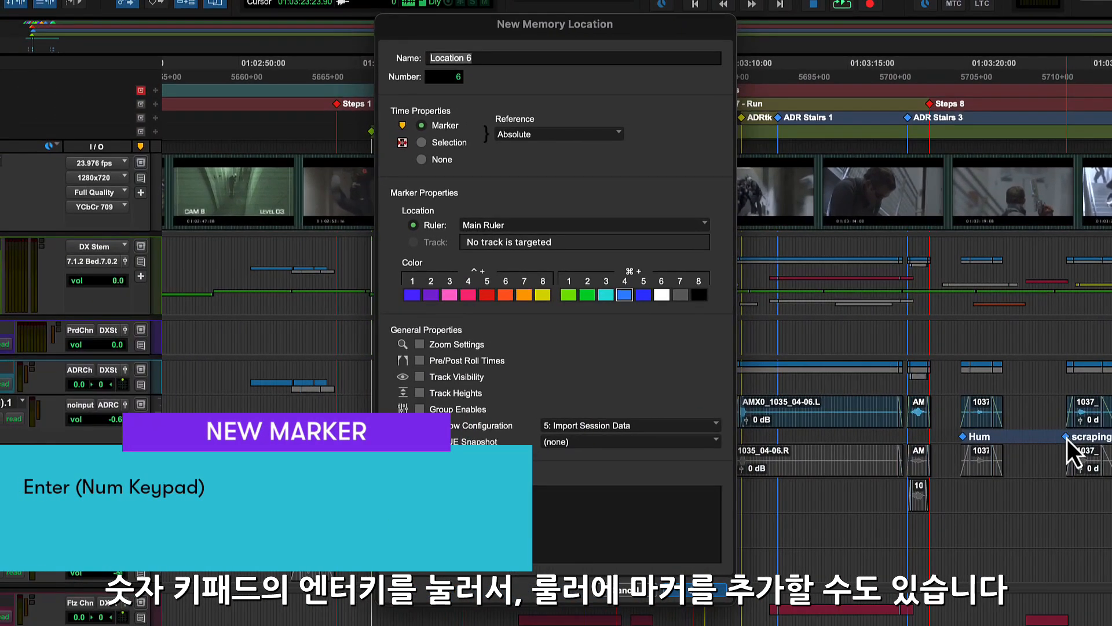
{"action": "type", "text": "Sta"}
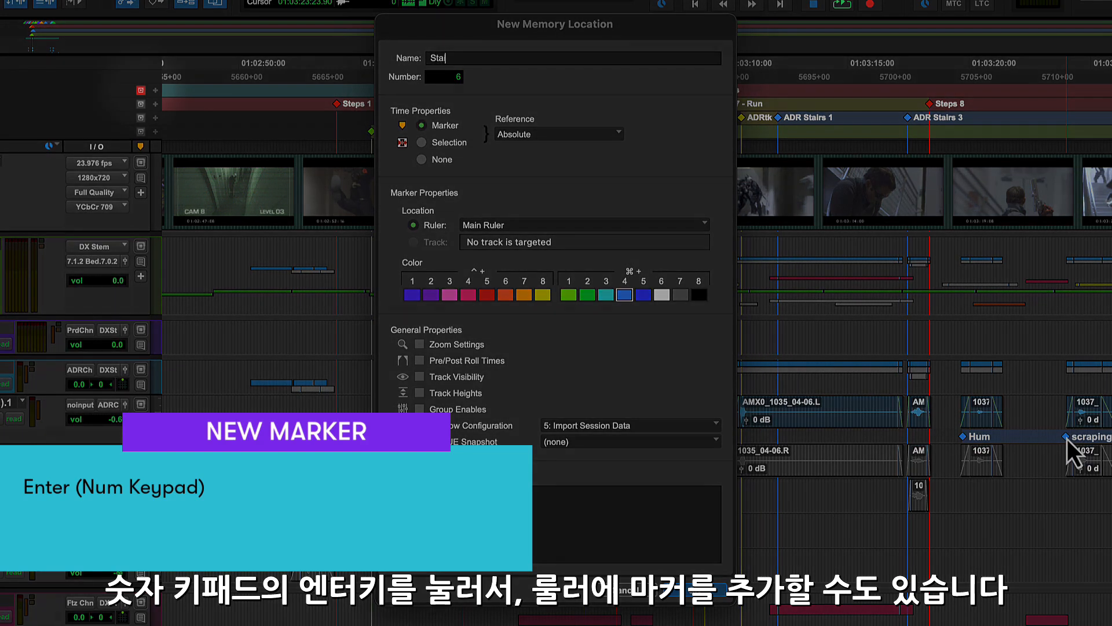
{"action": "type", "text": "irs Rev 1"}
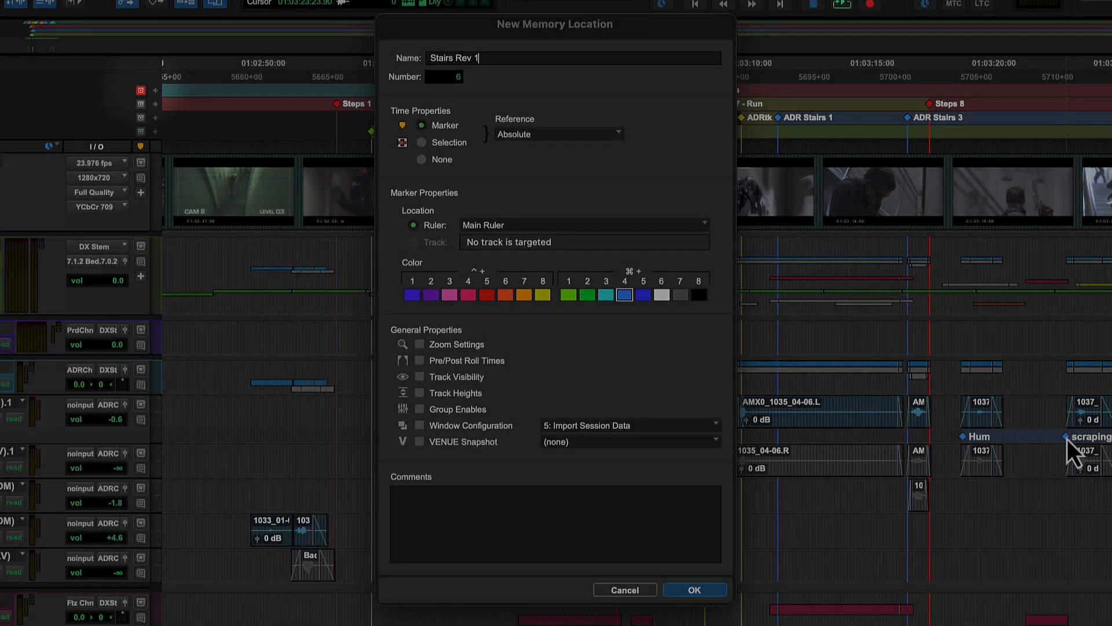
{"action": "key", "text": "Return"}
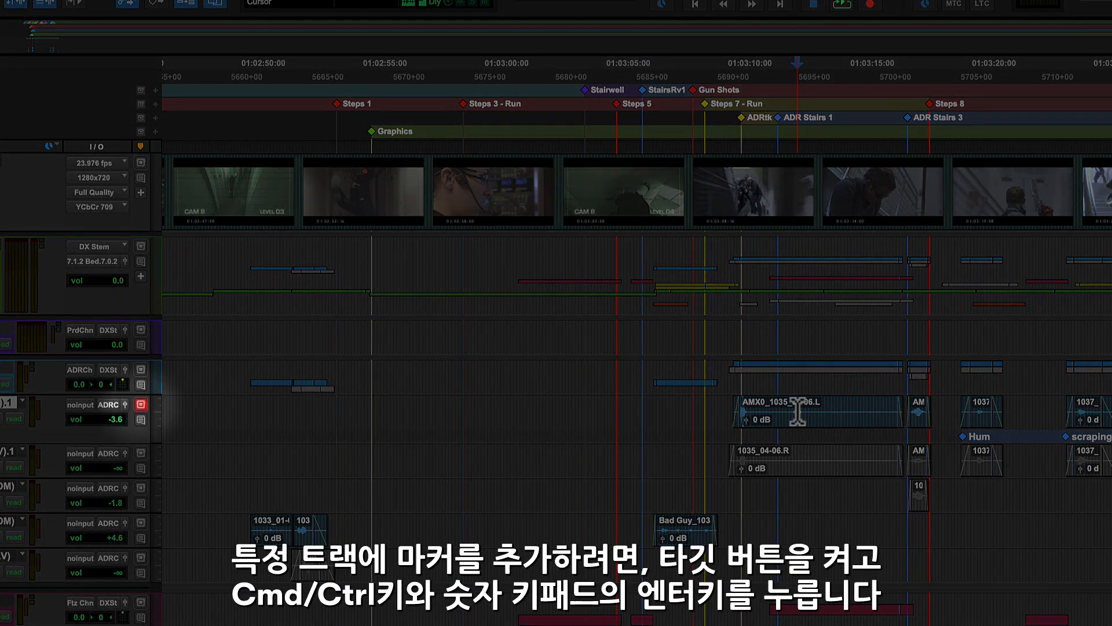
Create a Whisper track marker on ADR 1 A (BOOM).1 at the playhead with Cmd+numeric Enter
{"action": "key", "text": "ctrl+KP_Enter"}
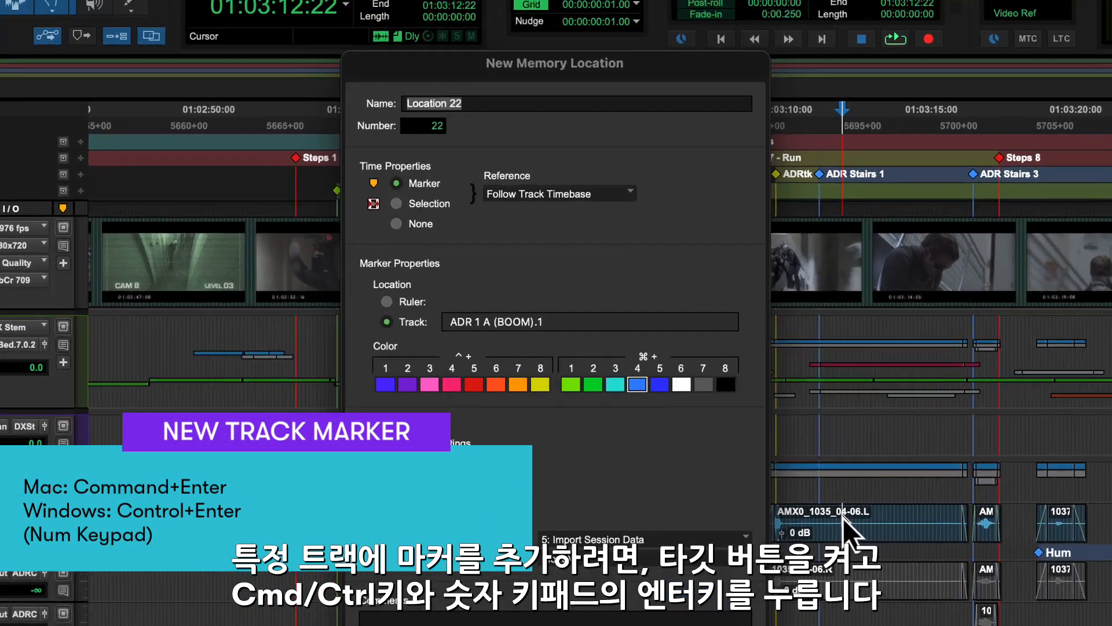
{"action": "type", "text": "W"}
{"action": "type", "text": "hisp"}
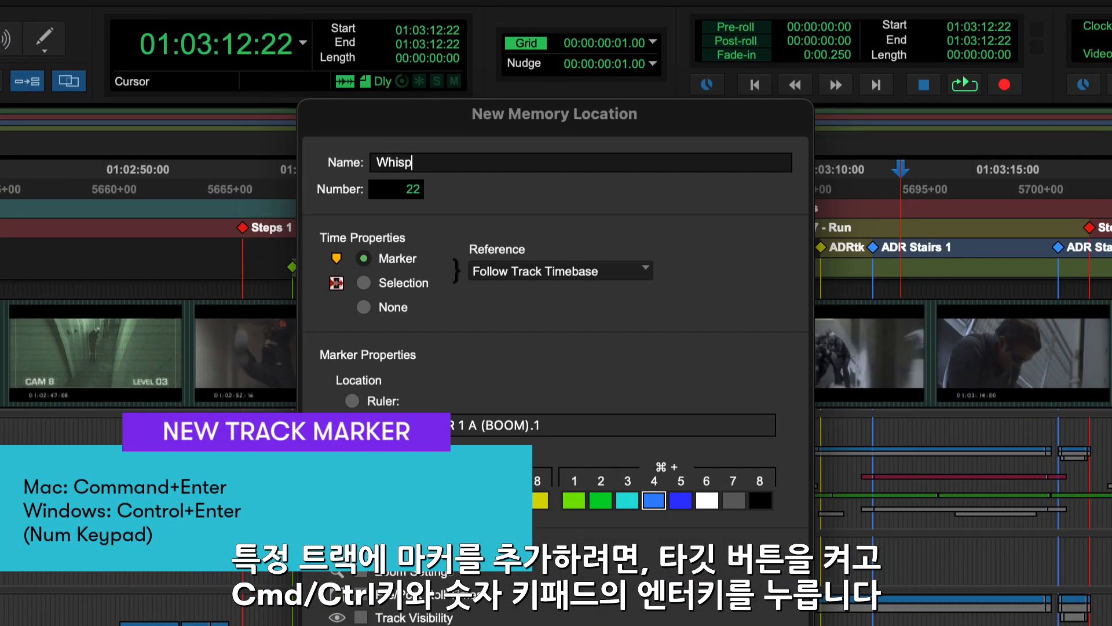
{"action": "type", "text": "er"}
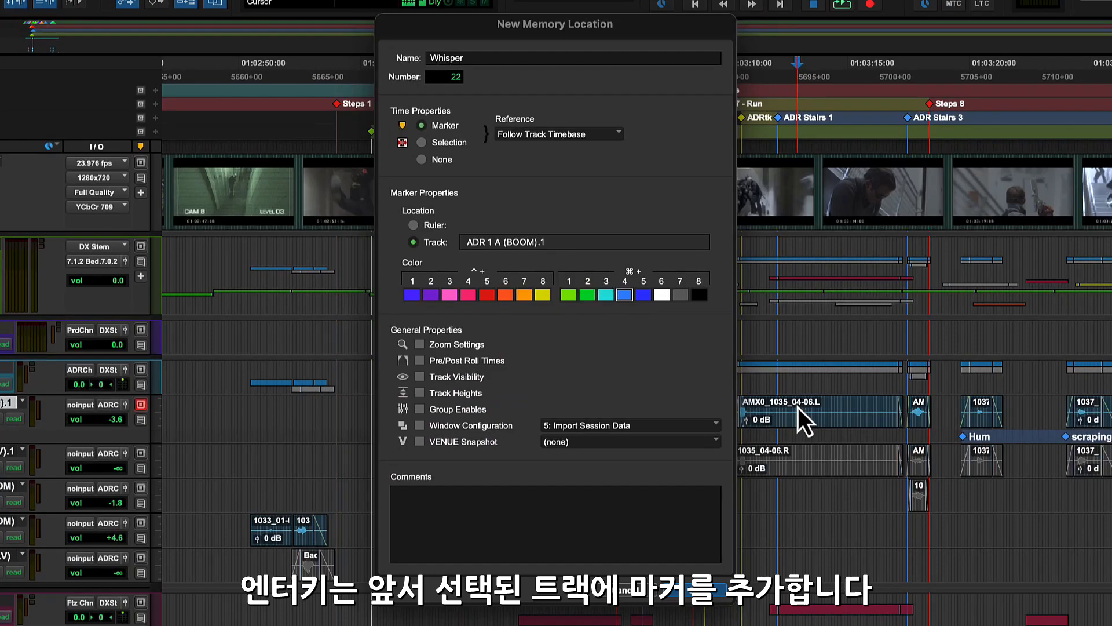
{"action": "key", "text": "Return"}
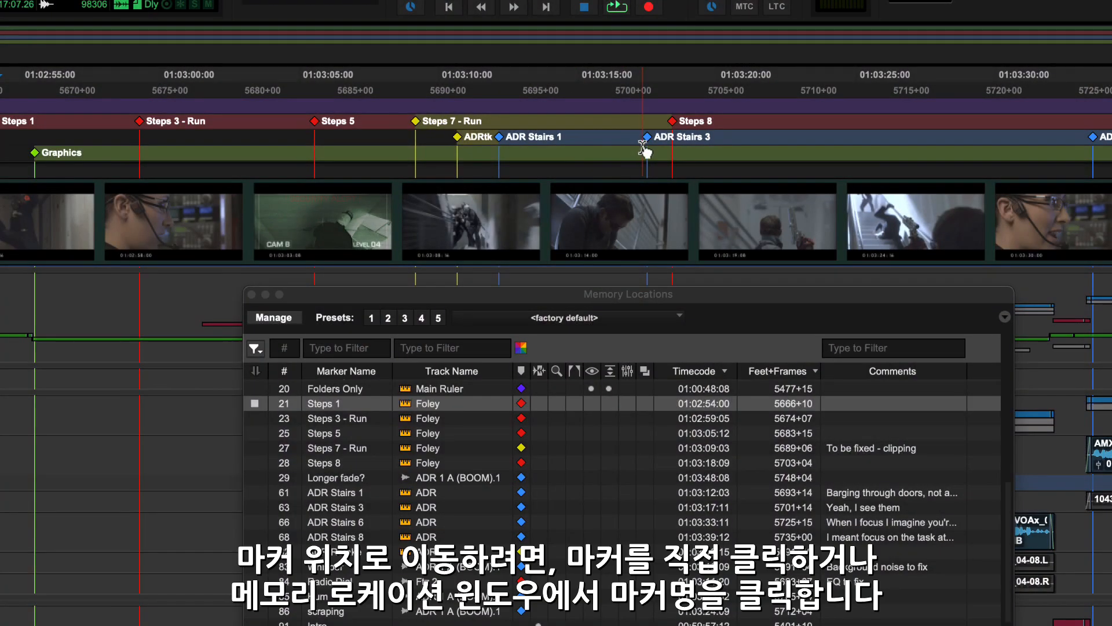
Jump the playhead to ADR Stairs 3, then to ADR Stairs 6 at 01:03:33:11
{"action": "left_click", "coordinate": [650, 142]}
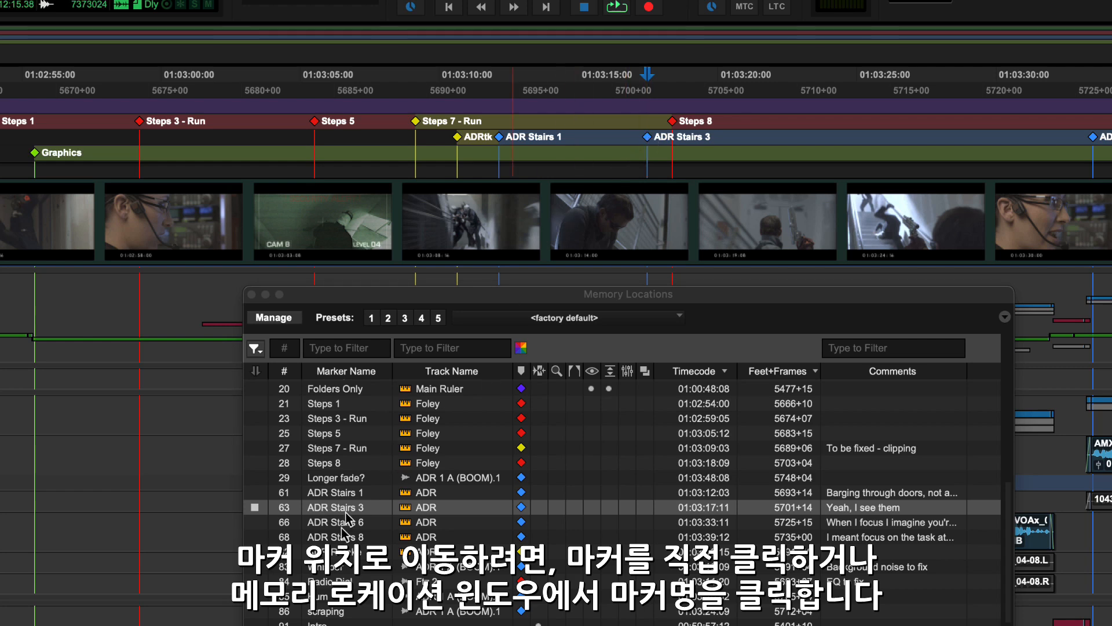
{"action": "left_click", "coordinate": [333, 539]}
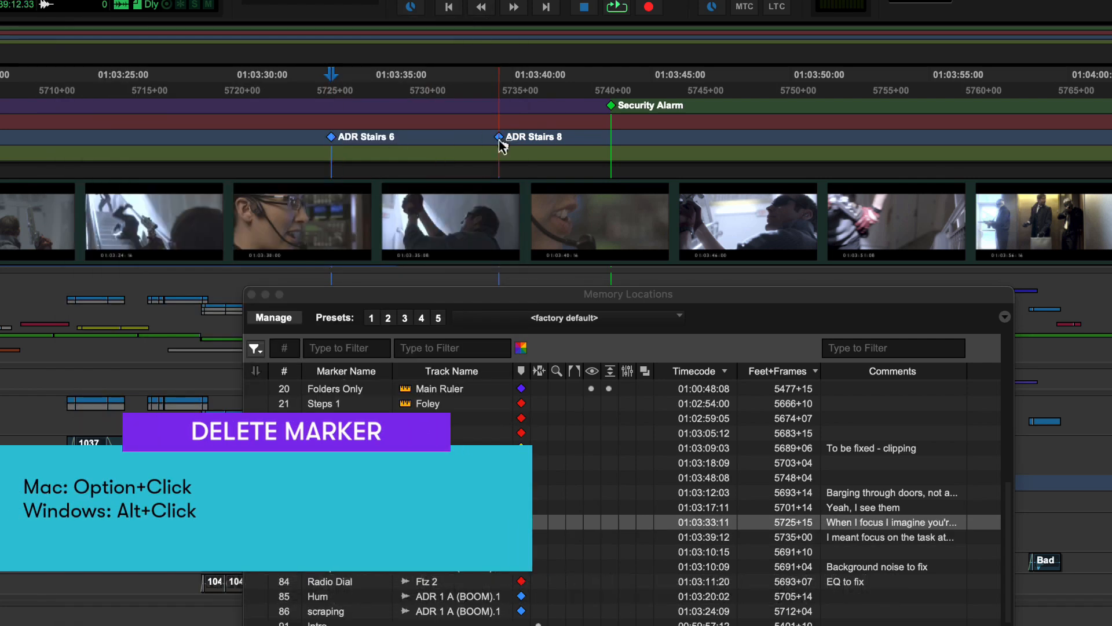
Delete the ADR Stairs 8 marker and set the Security Alarm marker to store a selection
{"action": "left_click", "coordinate": [499, 136], "text": "alt"}
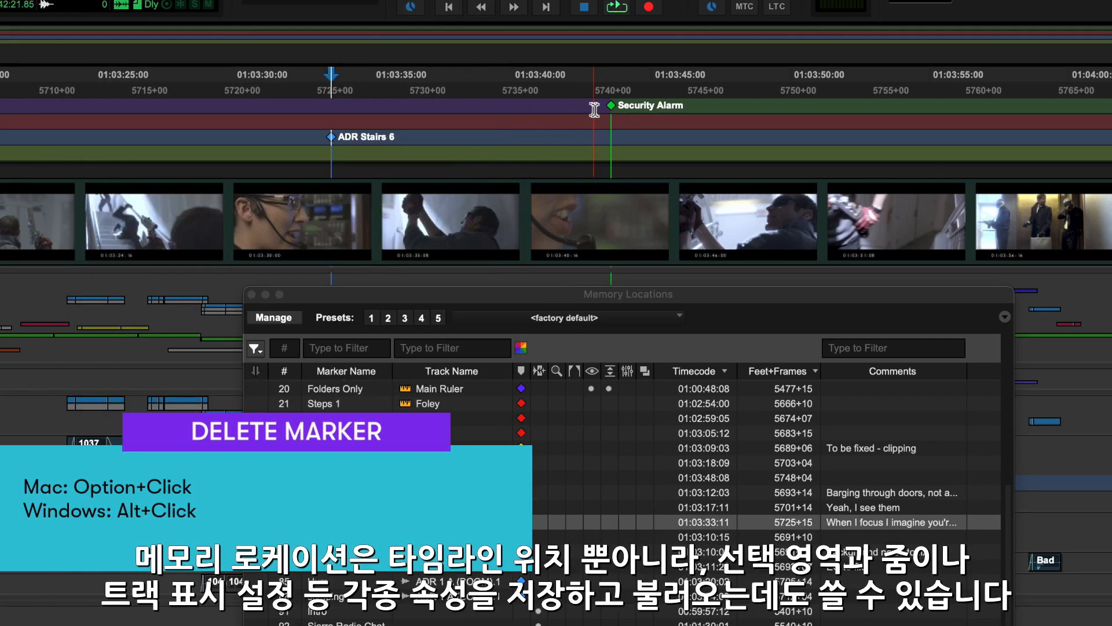
{"action": "double_click", "coordinate": [616, 113]}
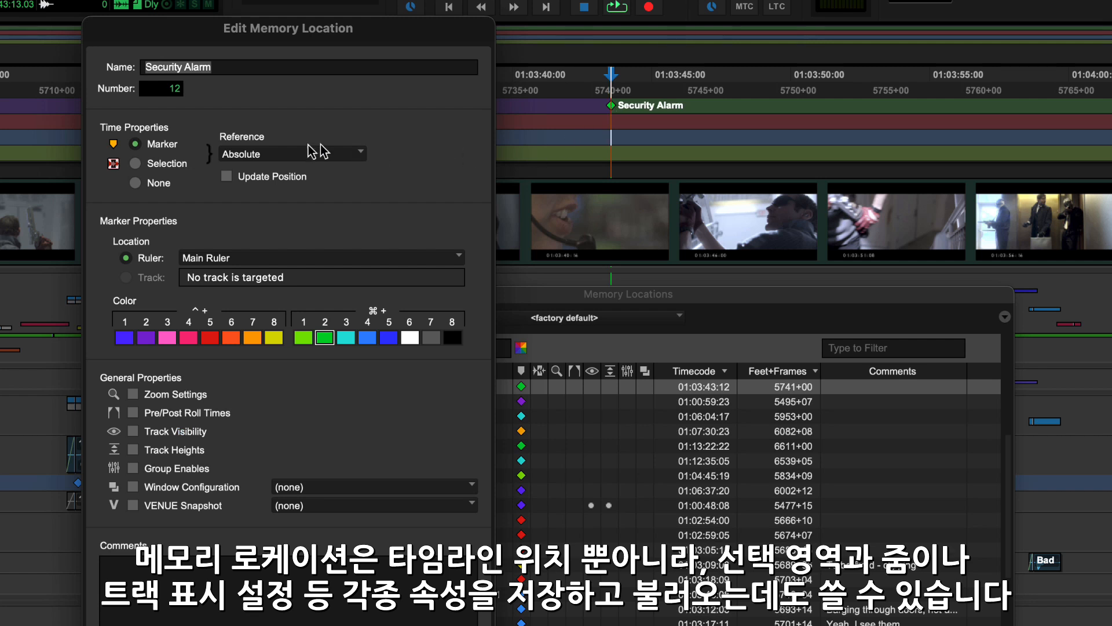
{"action": "left_click", "coordinate": [187, 165]}
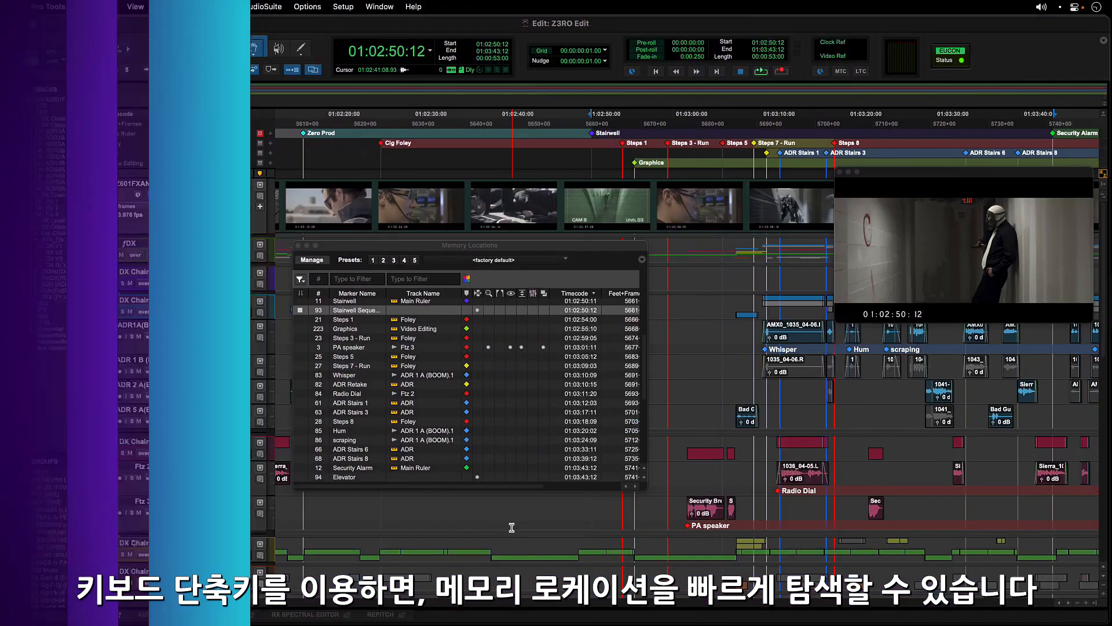
Step the playhead forward marker by marker with Ctrl+Alt+Right until Steps 5
{"action": "key", "text": "ctrl+alt+Right"}
{"action": "key", "text": "ctrl+alt+Right"}
{"action": "key", "text": "ctrl+alt+Right"}
{"action": "key", "text": "ctrl+alt+Right"}
{"action": "key", "text": "ctrl+alt+Right"}
{"action": "key", "text": "ctrl+alt+Right"}
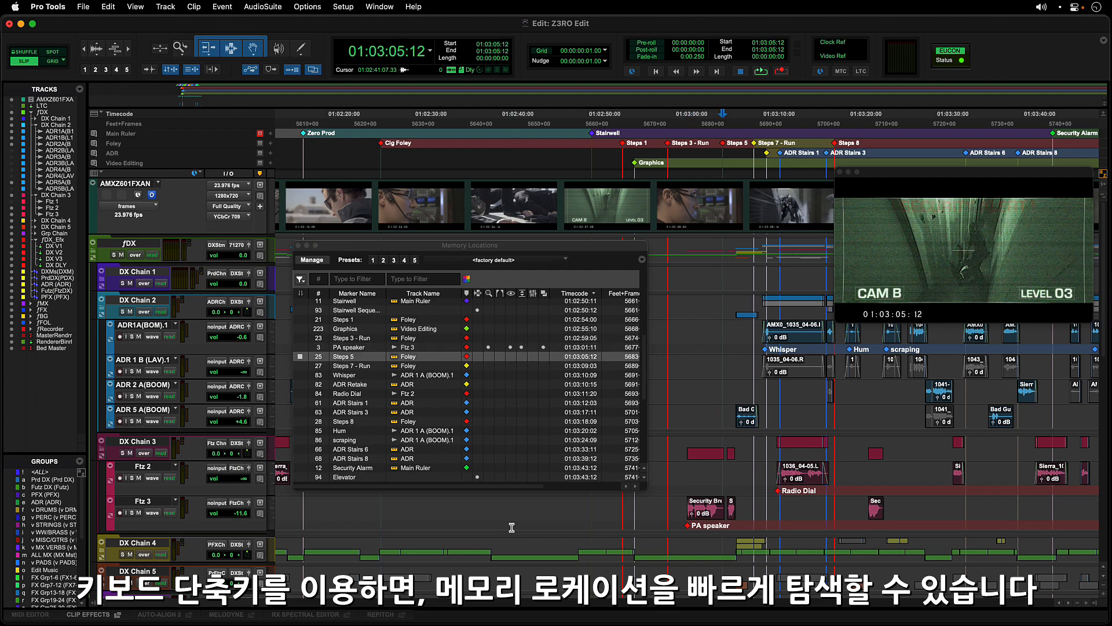
{"action": "key", "text": "ctrl+alt+Right"}
{"action": "key", "text": "ctrl+alt+Right"}
{"action": "key", "text": "ctrl+alt+Right"}
{"action": "key", "text": "ctrl+alt+Right"}
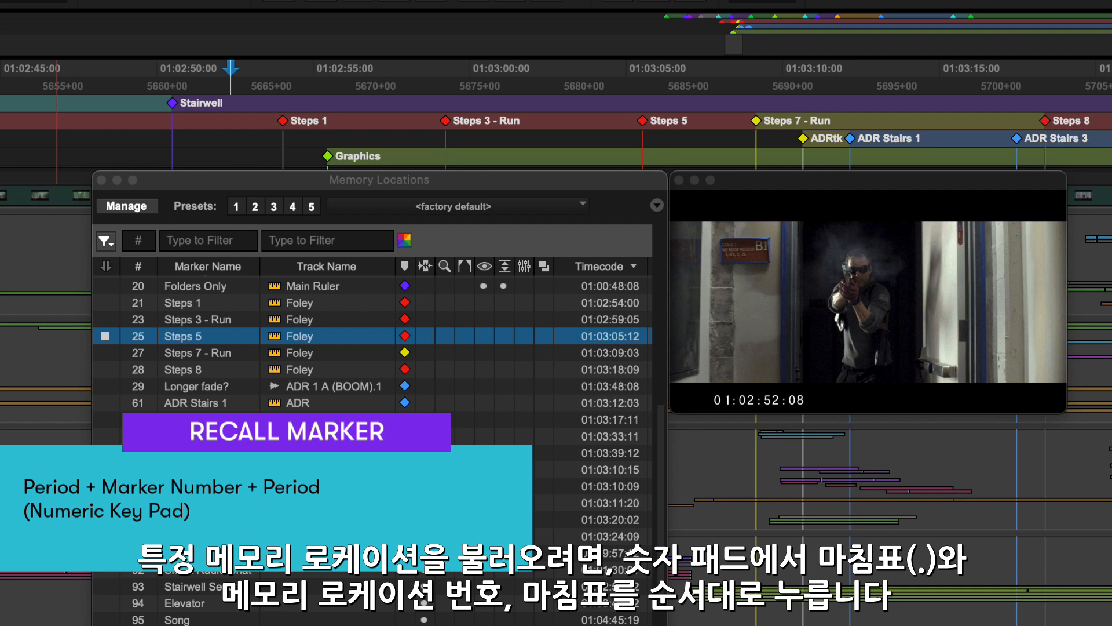
Recall memory location 21 on the numeric keypad to jump to Steps 1
{"action": "key", "text": "period"}
{"action": "key", "text": "2"}
{"action": "key", "text": "1"}
{"action": "key", "text": "period"}
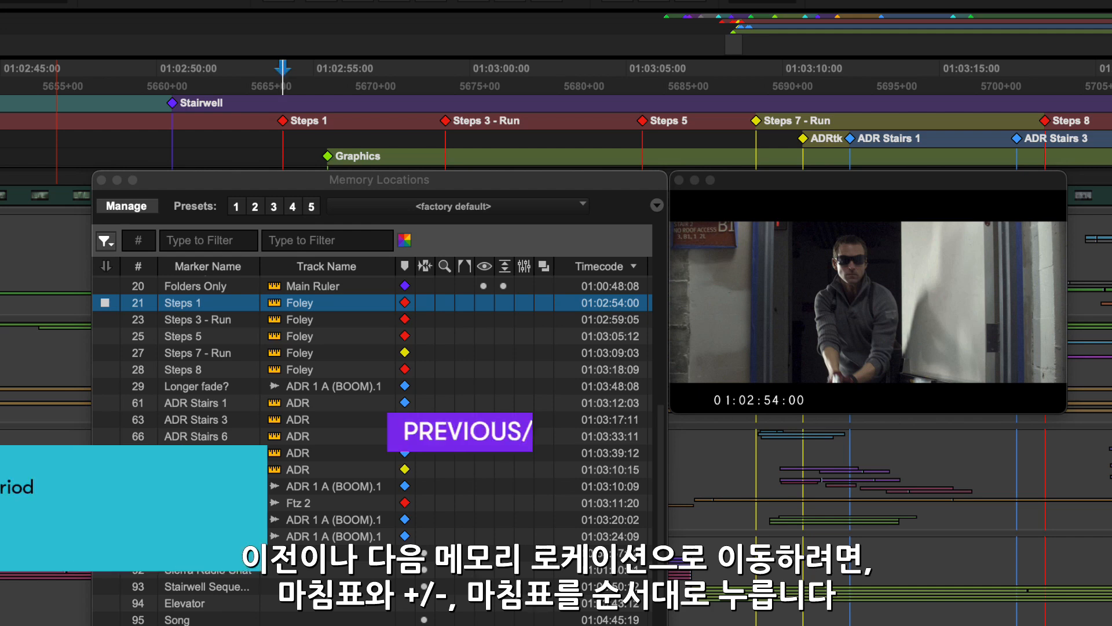
Step forward and back through the Foley markers, ending on Steps 5 at 01:03:05:12
{"action": "key", "text": "period"}
{"action": "key", "text": "plus"}
{"action": "key", "text": "period"}
{"action": "key", "text": "period"}
{"action": "key", "text": "plus"}
{"action": "key", "text": "period"}
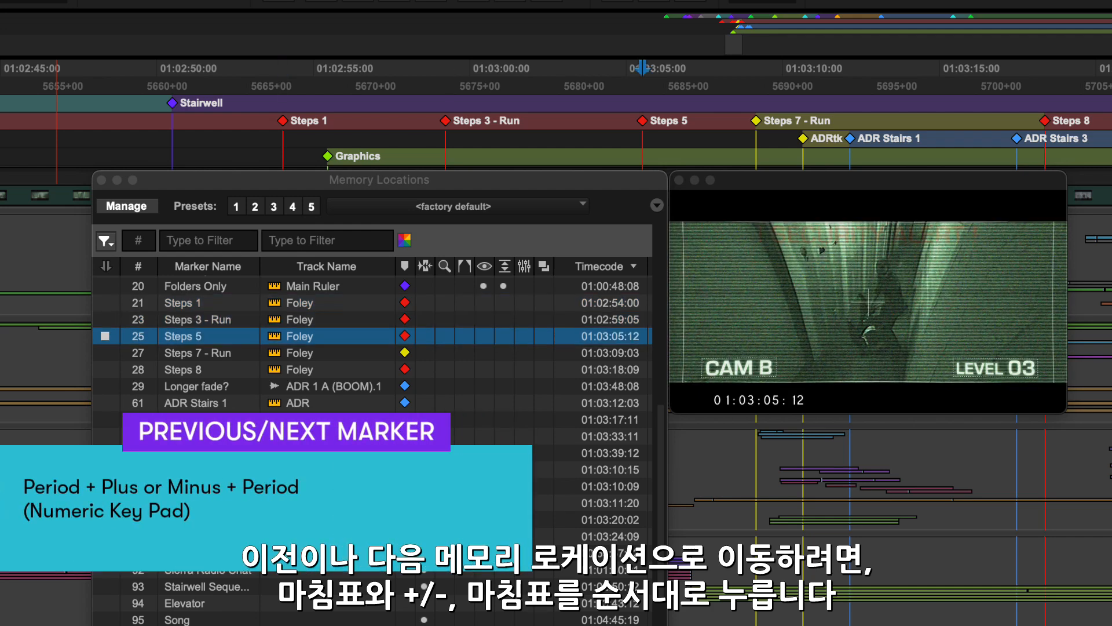
{"action": "key", "text": "period"}
{"action": "key", "text": "plus"}
{"action": "key", "text": "period"}
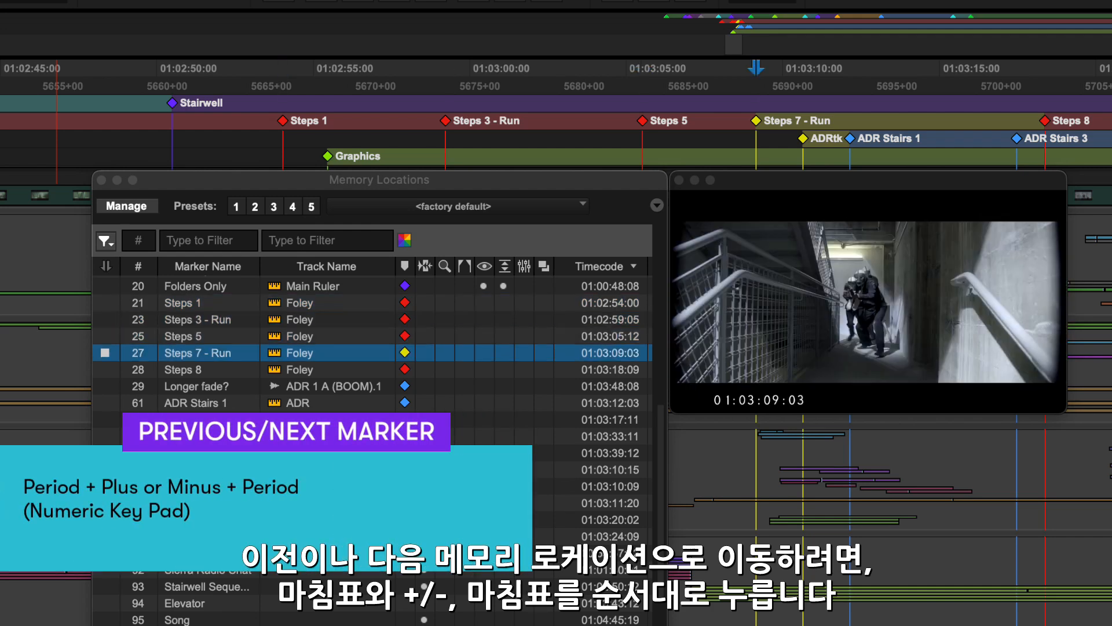
{"action": "key", "text": "period"}
{"action": "key", "text": "minus"}
{"action": "key", "text": "period"}
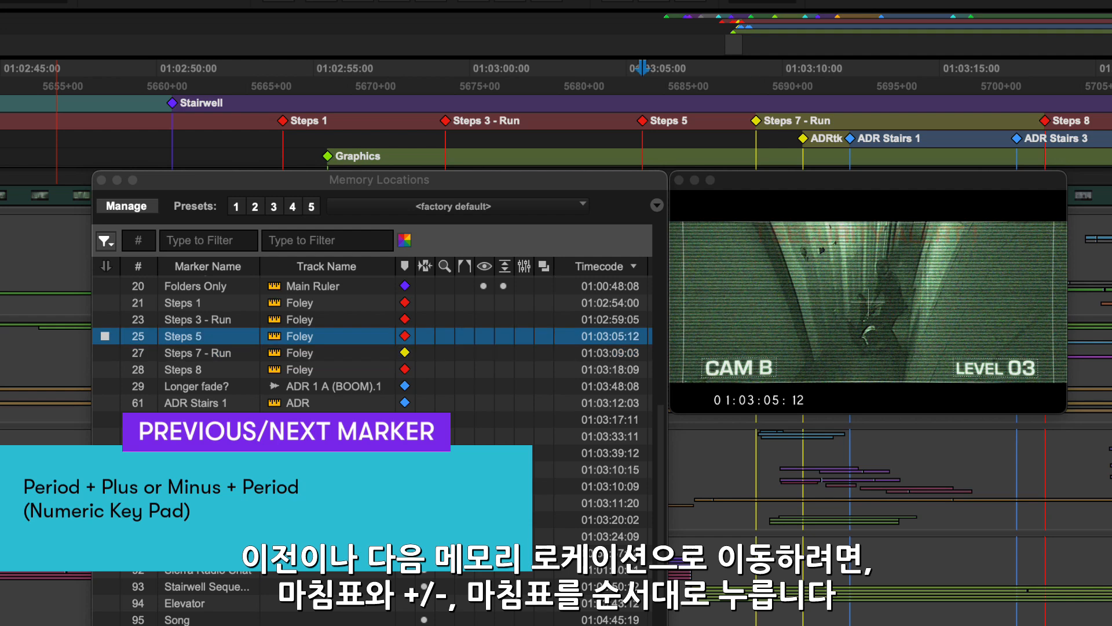
{"action": "key", "text": "period"}
{"action": "key", "text": "minus"}
{"action": "key", "text": "period"}
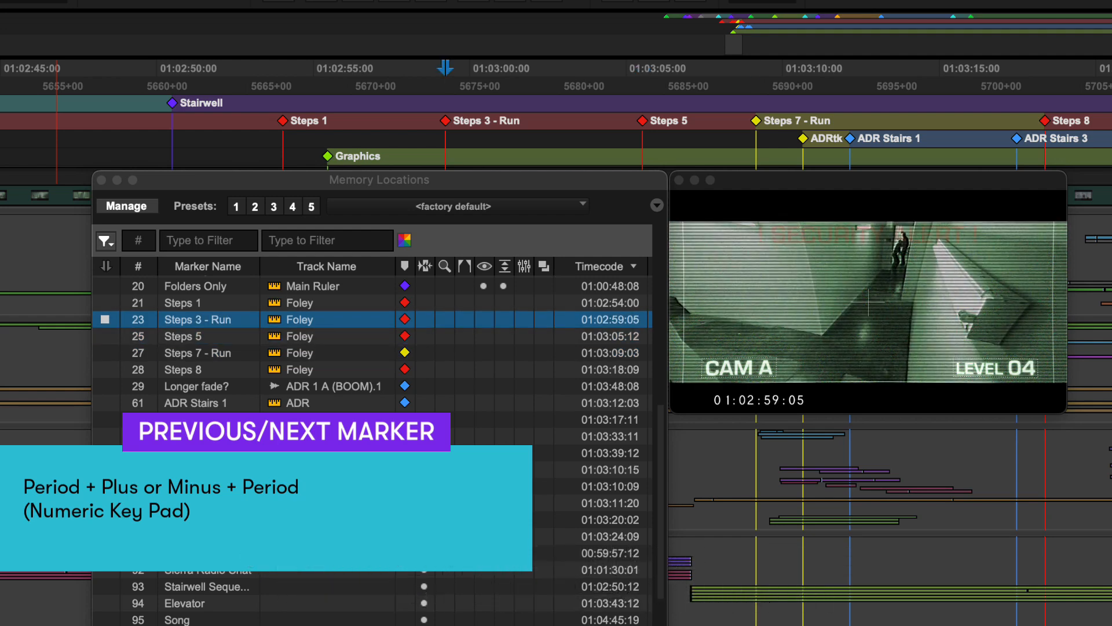
{"action": "key", "text": "period"}
{"action": "key", "text": "plus"}
{"action": "key", "text": "period"}
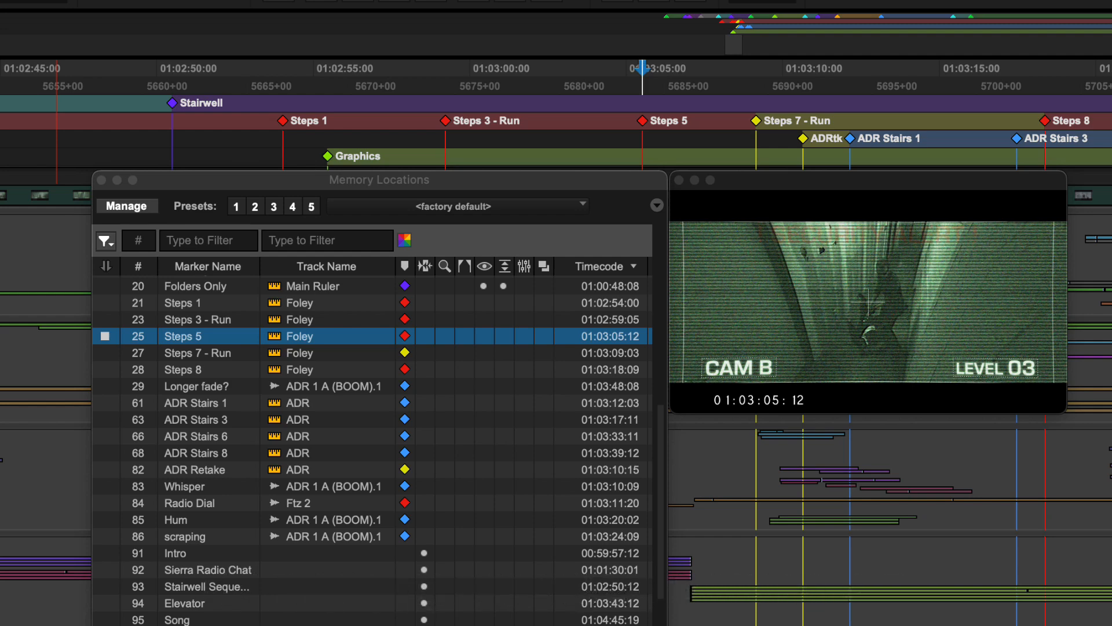
Return to Steps 5 and extend a selection back to Steps 1 via location 21
{"action": "left_click", "coordinate": [390, 85]}
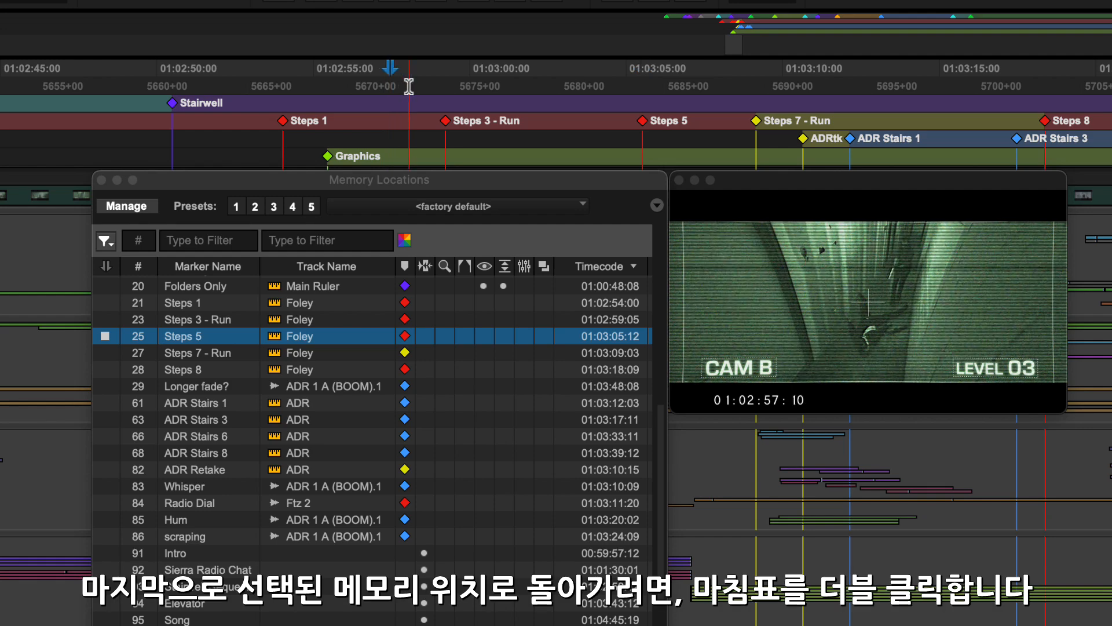
{"action": "key", "text": "period"}
{"action": "key", "text": "period"}
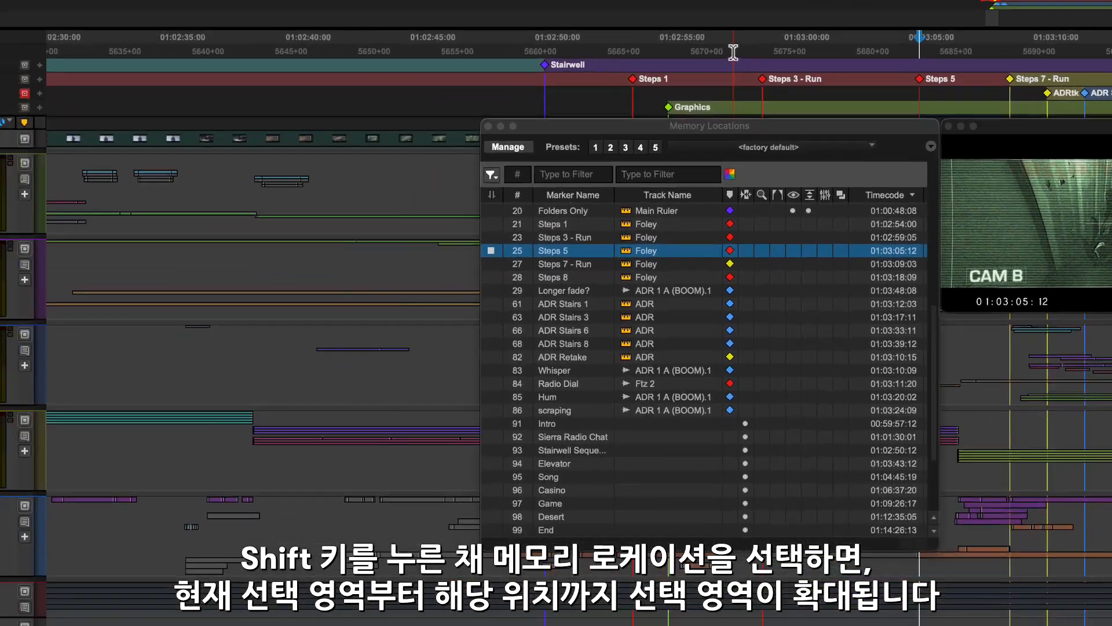
{"action": "key", "text": "period"}
{"action": "key", "text": "2"}
{"action": "key", "text": "1"}
{"action": "key", "text": "shift+period"}
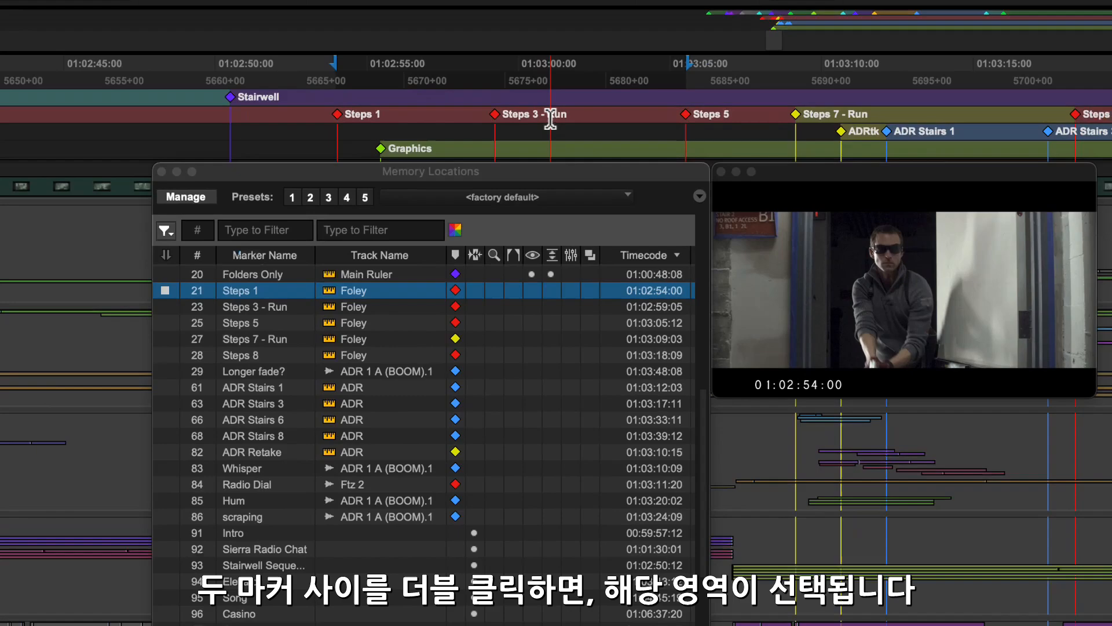
Select ranges Steps 3 - Run to Steps 5, Steps 5 to Steps 7 - Run, then Steps 1 to Steps 3 - Run
{"action": "double_click", "coordinate": [837, 77]}
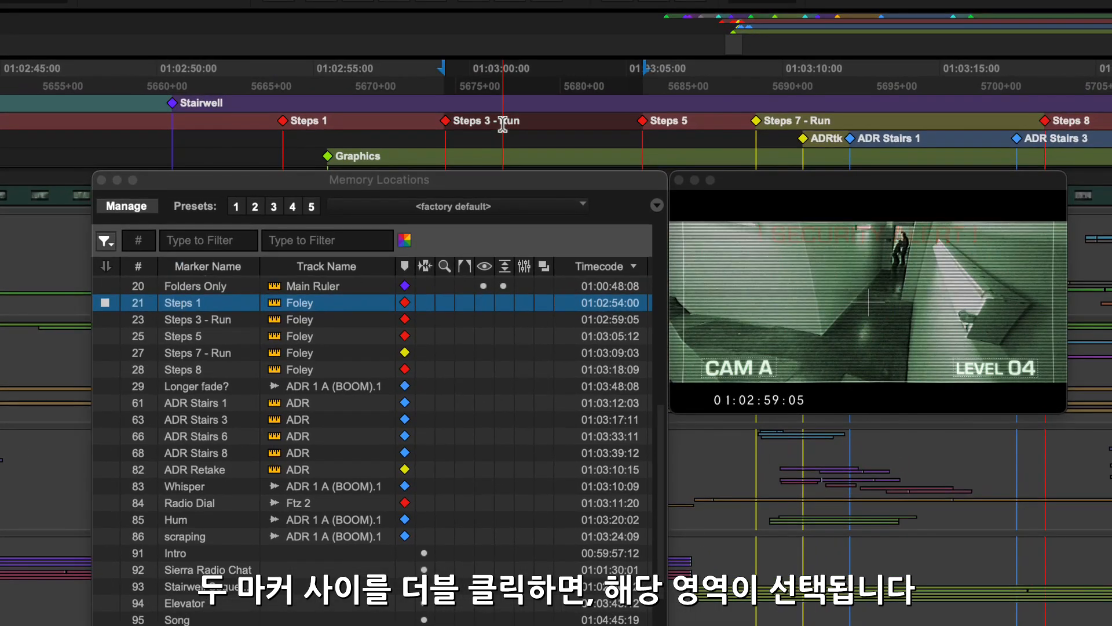
{"action": "double_click", "coordinate": [680, 123]}
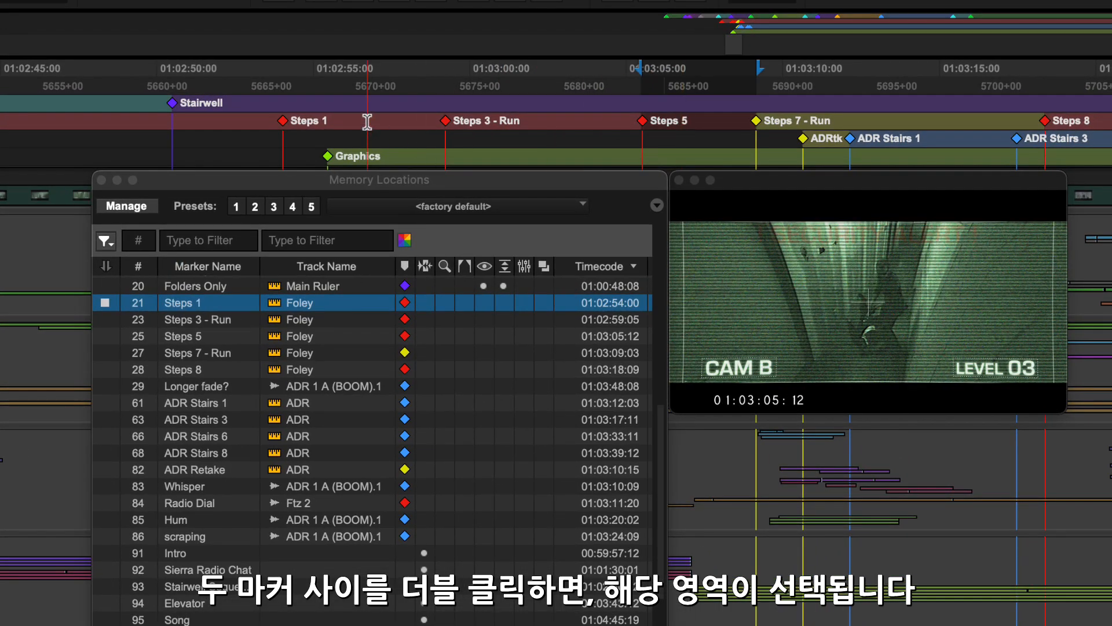
{"action": "double_click", "coordinate": [367, 121]}
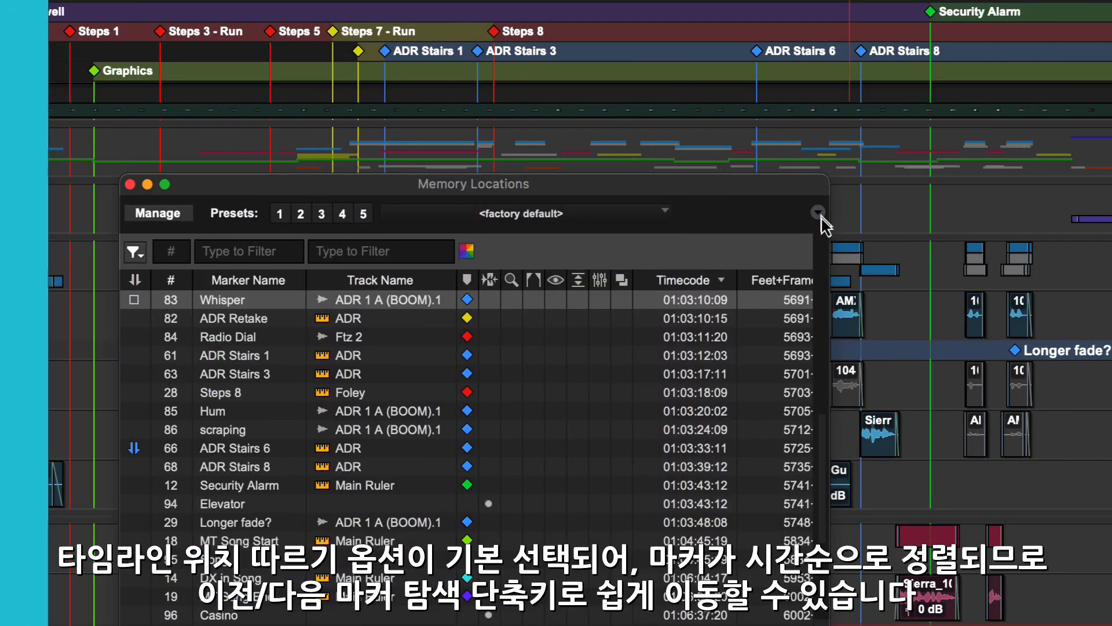
{"action": "left_click", "coordinate": [817, 213]}
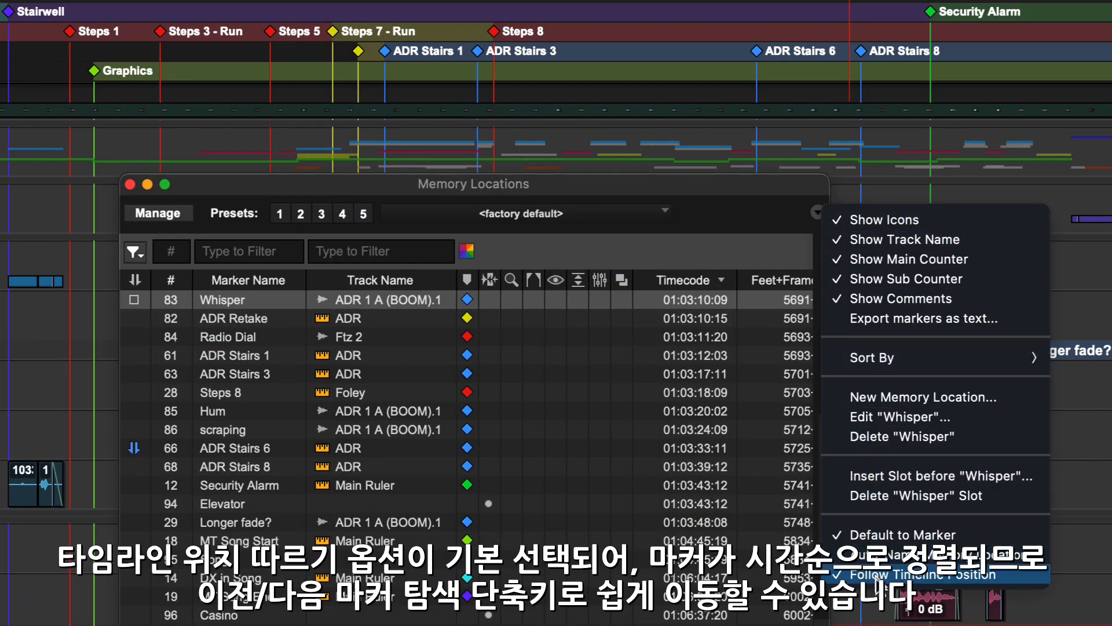
{"action": "left_click", "coordinate": [876, 575]}
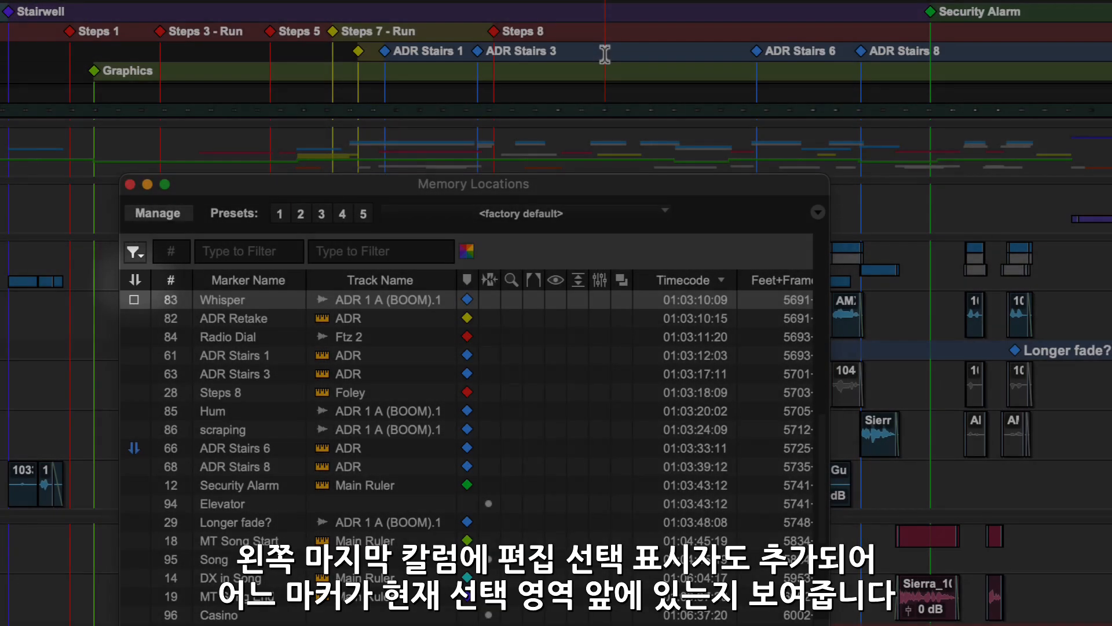
Select the timeline range from ADR Stairs 1 through scraping so Memory Locations flags its boundaries
{"action": "left_click", "coordinate": [605, 52]}
{"action": "left_click", "coordinate": [819, 52]}
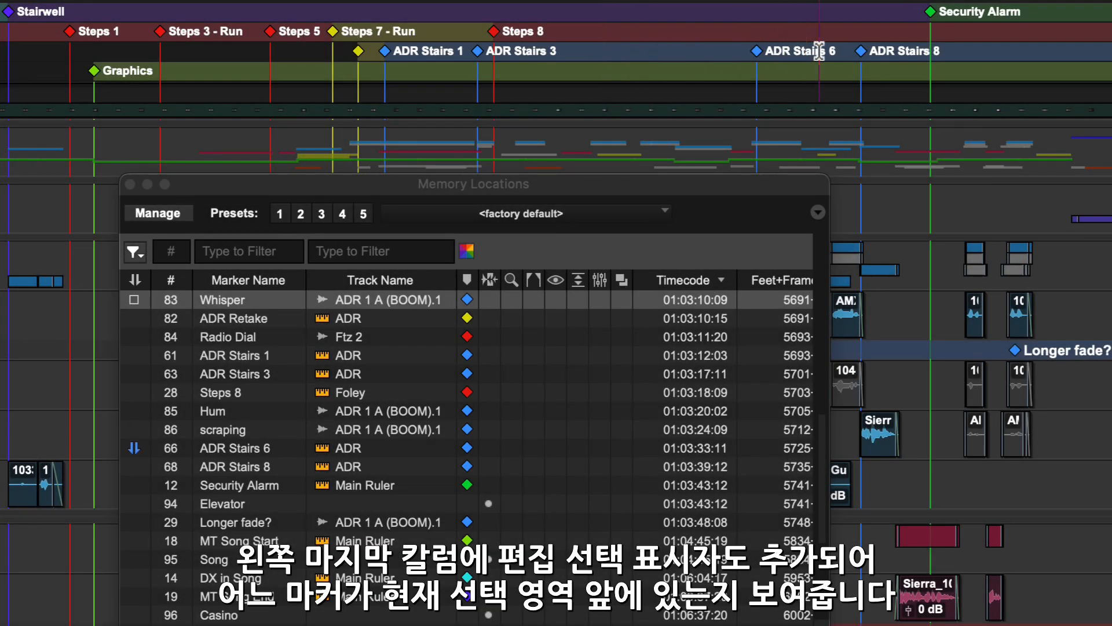
{"action": "left_click", "coordinate": [895, 55]}
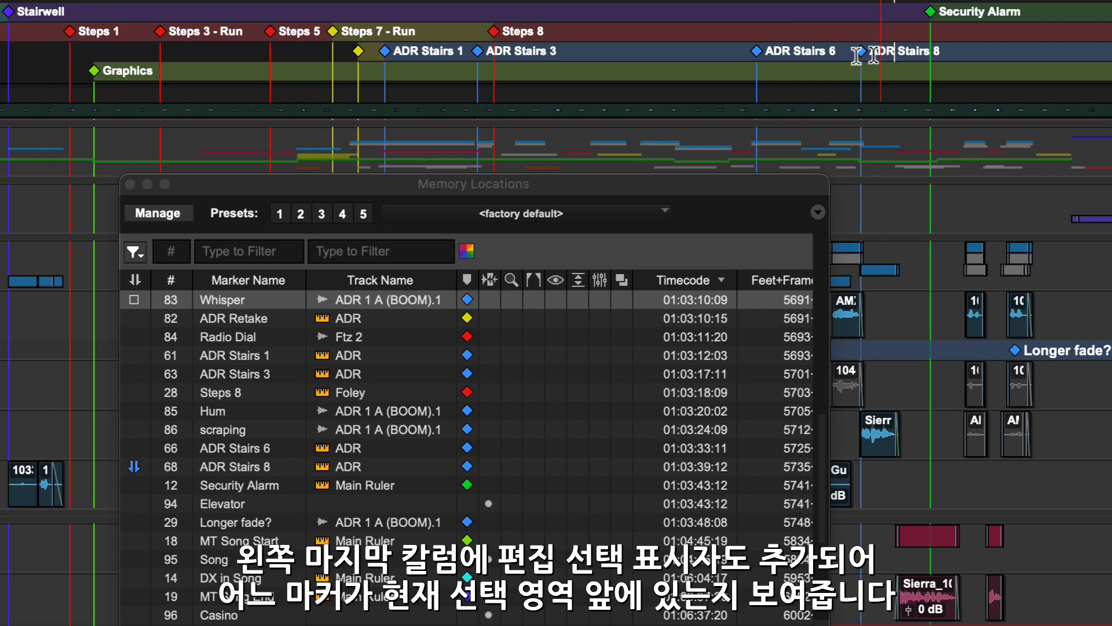
{"action": "left_click_drag", "start_coordinate": [444, 52], "coordinate": [897, 57]}
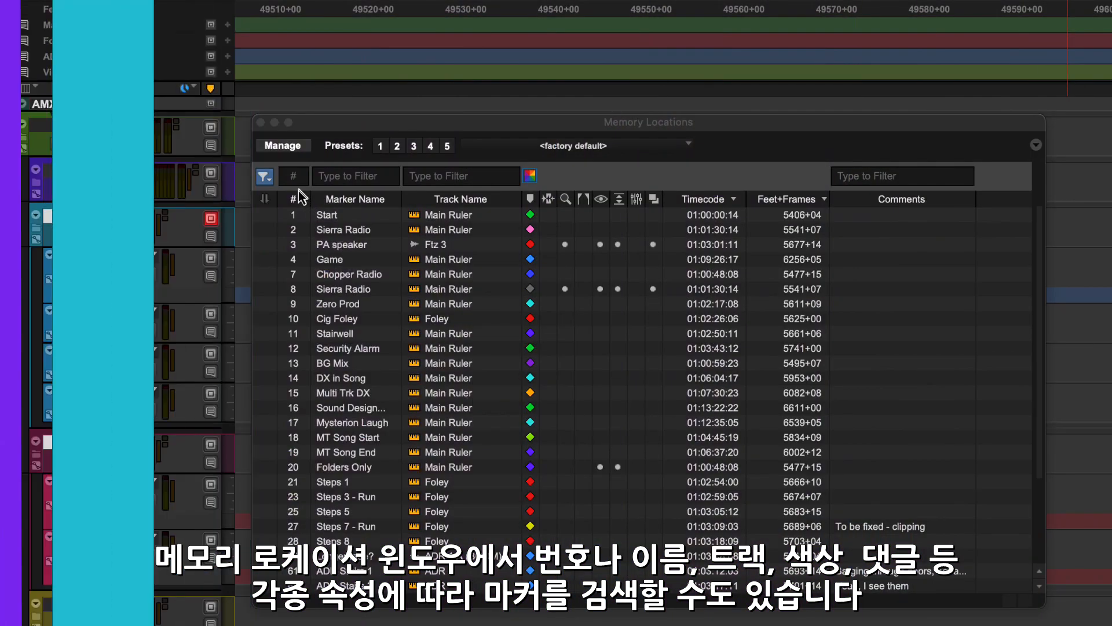
{"action": "left_click", "coordinate": [302, 180]}
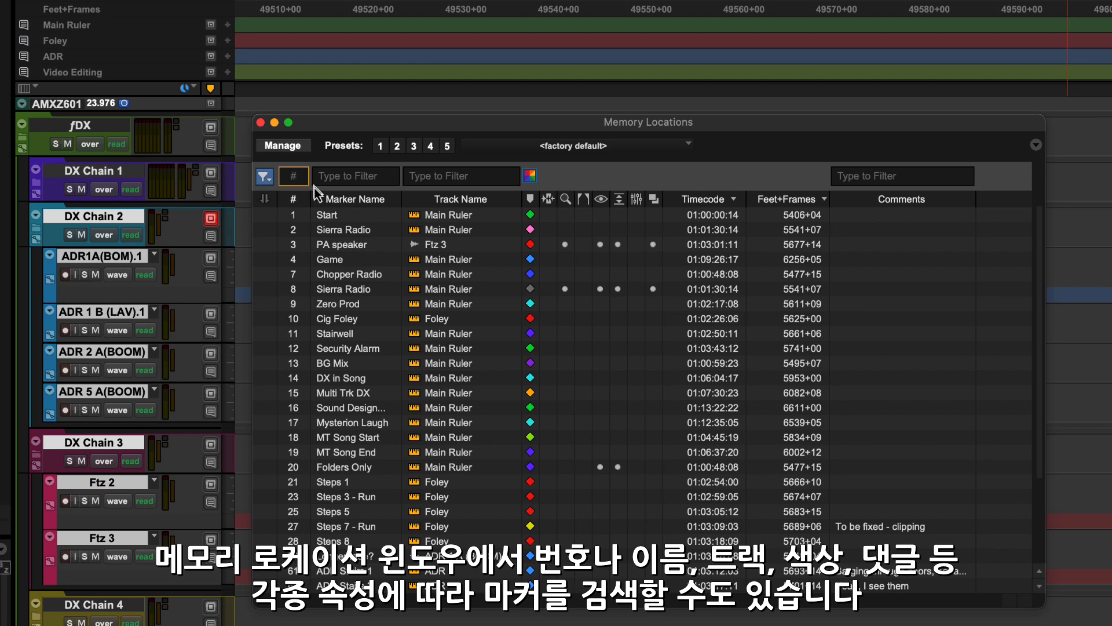
{"action": "type", "text": "11"}
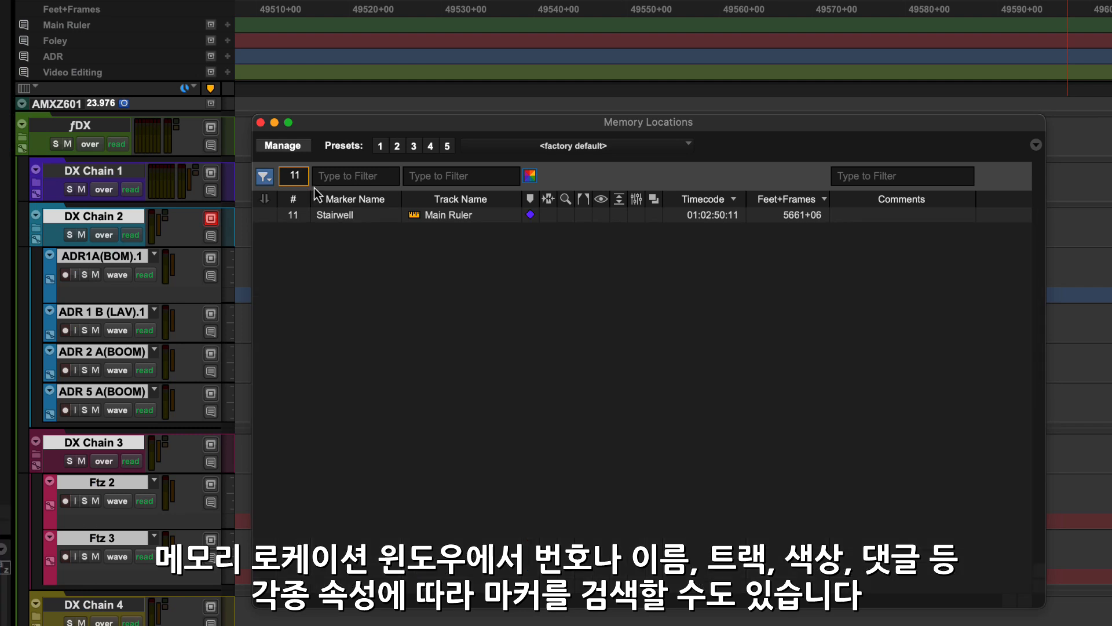
{"action": "key", "text": "BackSpace"}
{"action": "key", "text": "BackSpace"}
{"action": "left_click", "coordinate": [340, 177]}
{"action": "type", "text": "adr"}
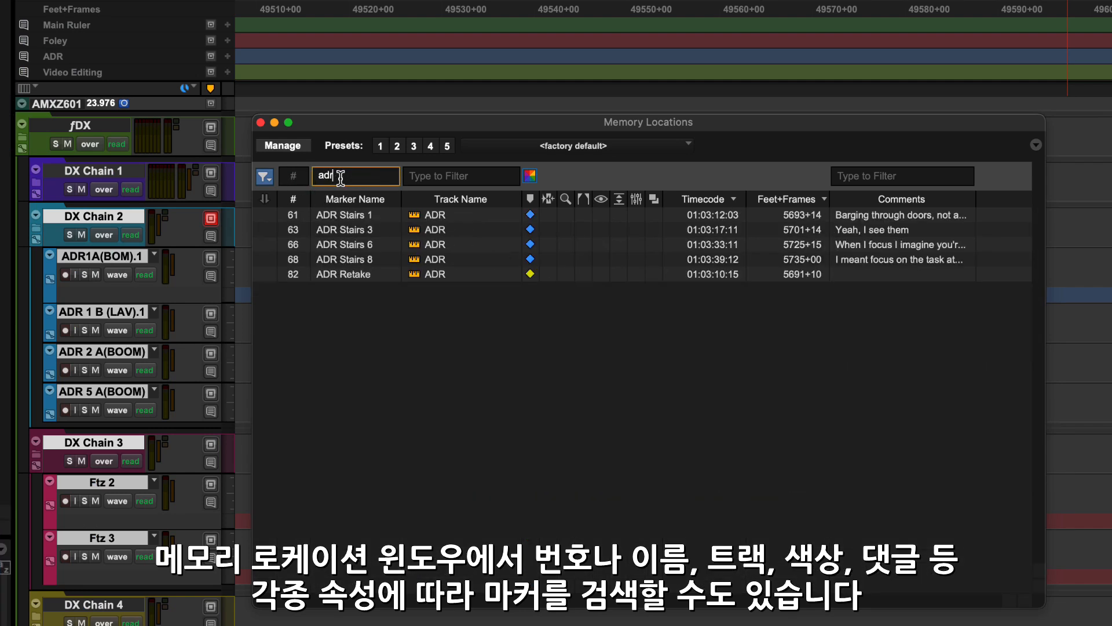
{"action": "key", "text": "BackSpace"}
{"action": "key", "text": "BackSpace"}
{"action": "key", "text": "BackSpace"}
{"action": "left_click", "coordinate": [418, 178]}
{"action": "type", "text": "foley"}
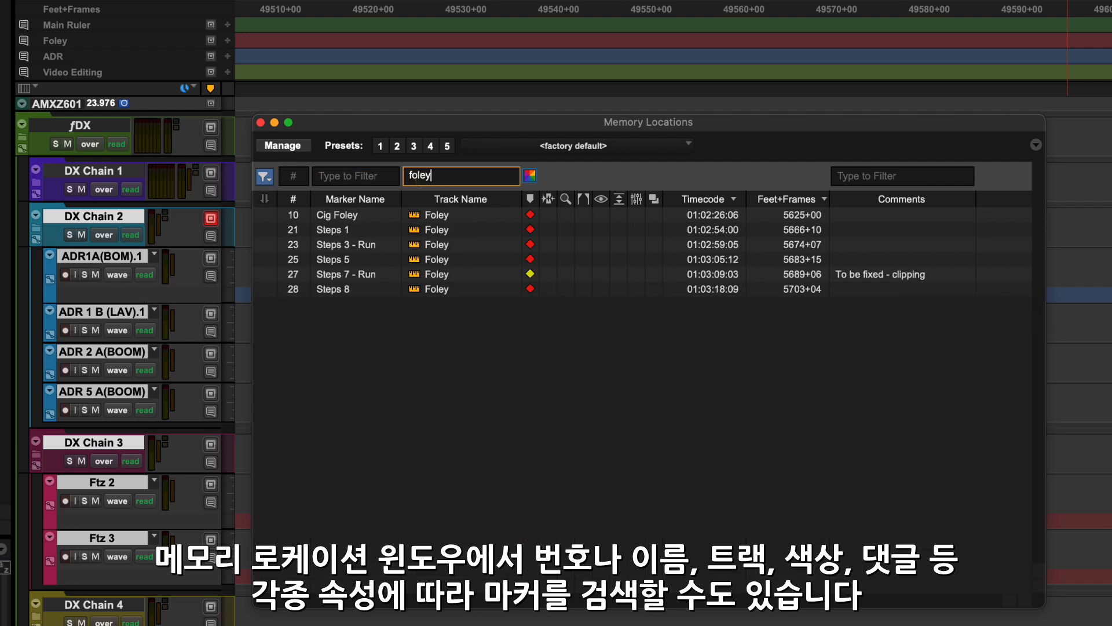
{"action": "key", "text": "BackSpace"}
{"action": "key", "text": "BackSpace"}
{"action": "key", "text": "BackSpace"}
{"action": "key", "text": "BackSpace"}
{"action": "key", "text": "BackSpace"}
{"action": "left_click", "coordinate": [530, 176]}
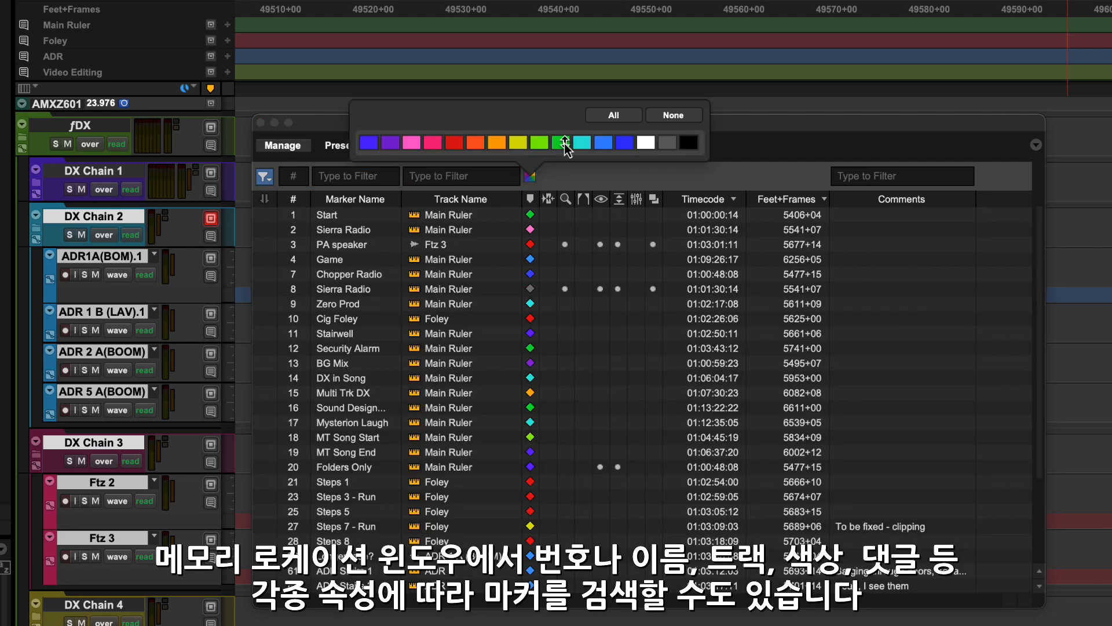
{"action": "left_click", "coordinate": [565, 146]}
{"action": "left_click", "coordinate": [614, 116]}
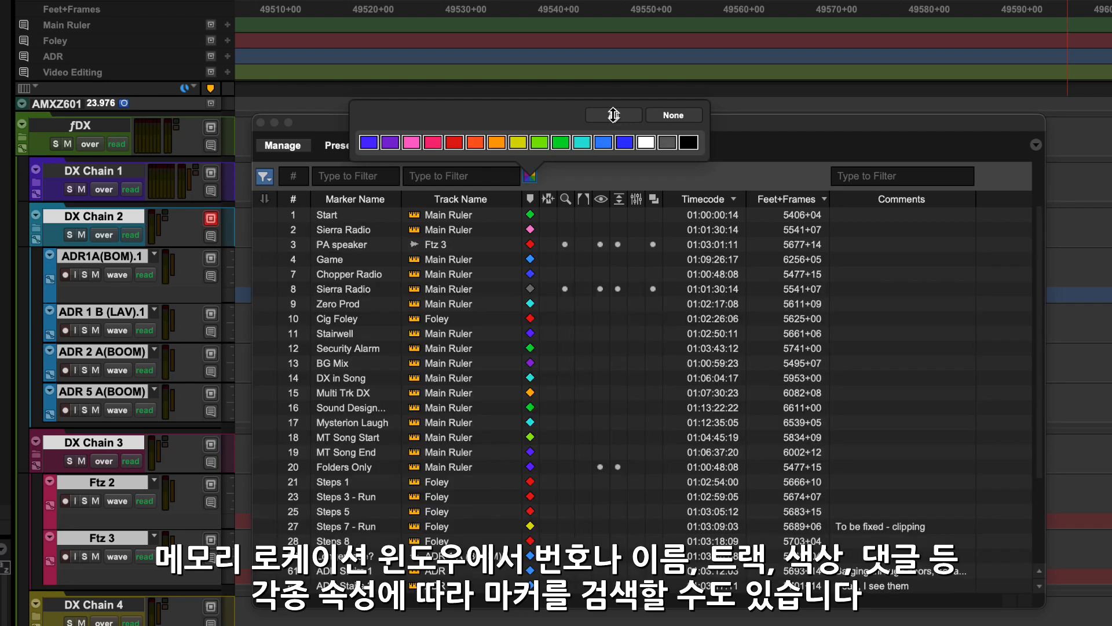
{"action": "left_click", "coordinate": [854, 174]}
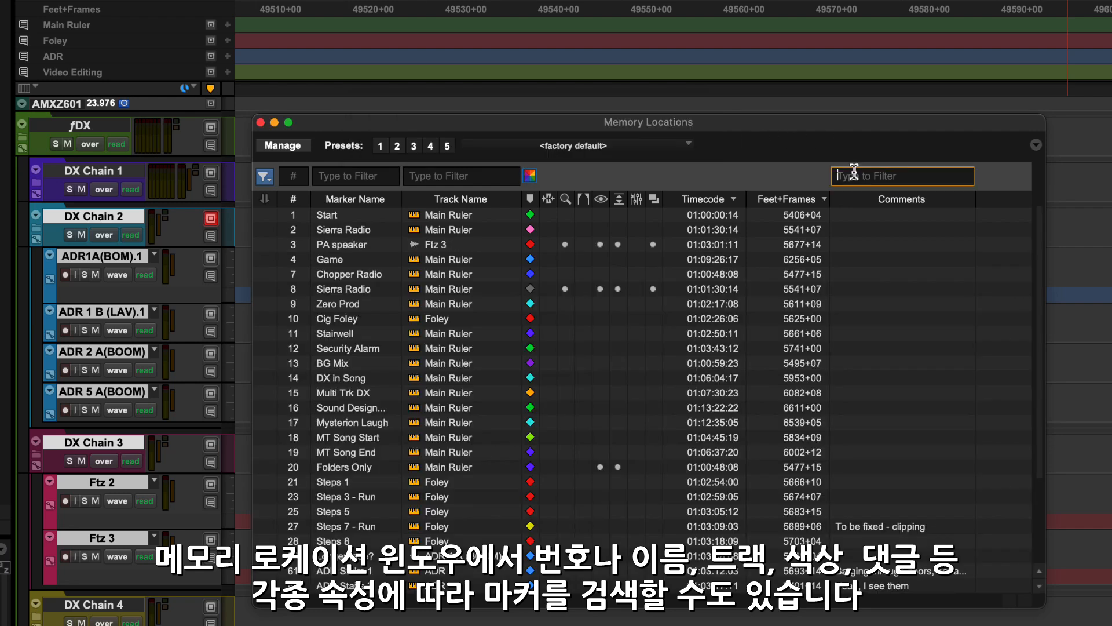
{"action": "type", "text": "focu"}
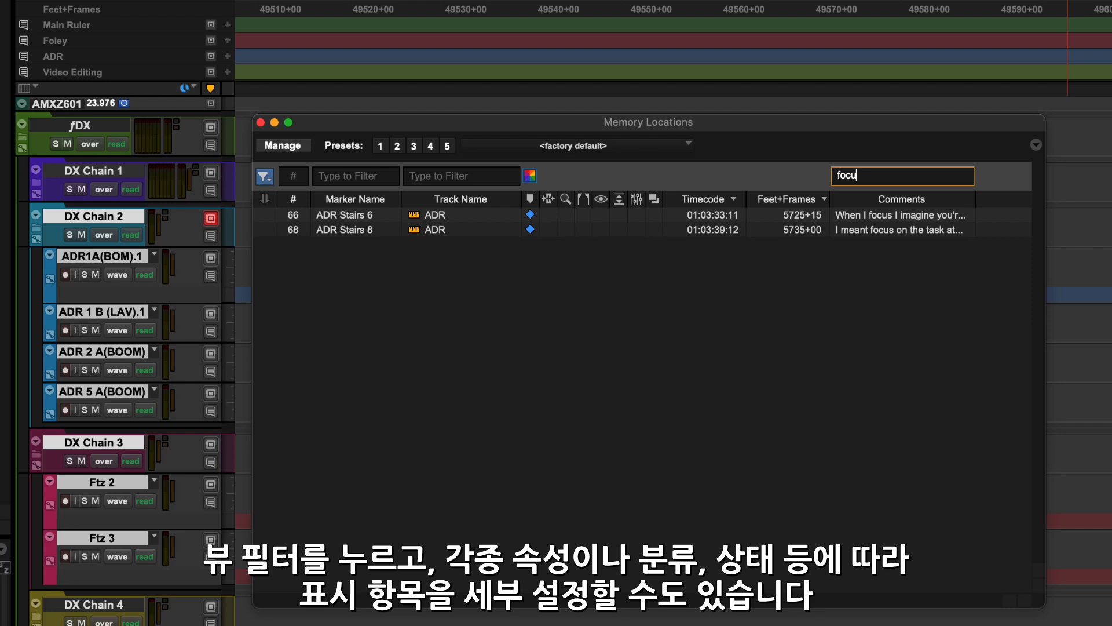
{"action": "key", "text": "BackSpace"}
{"action": "key", "text": "BackSpace"}
{"action": "key", "text": "BackSpace"}
{"action": "key", "text": "BackSpace"}
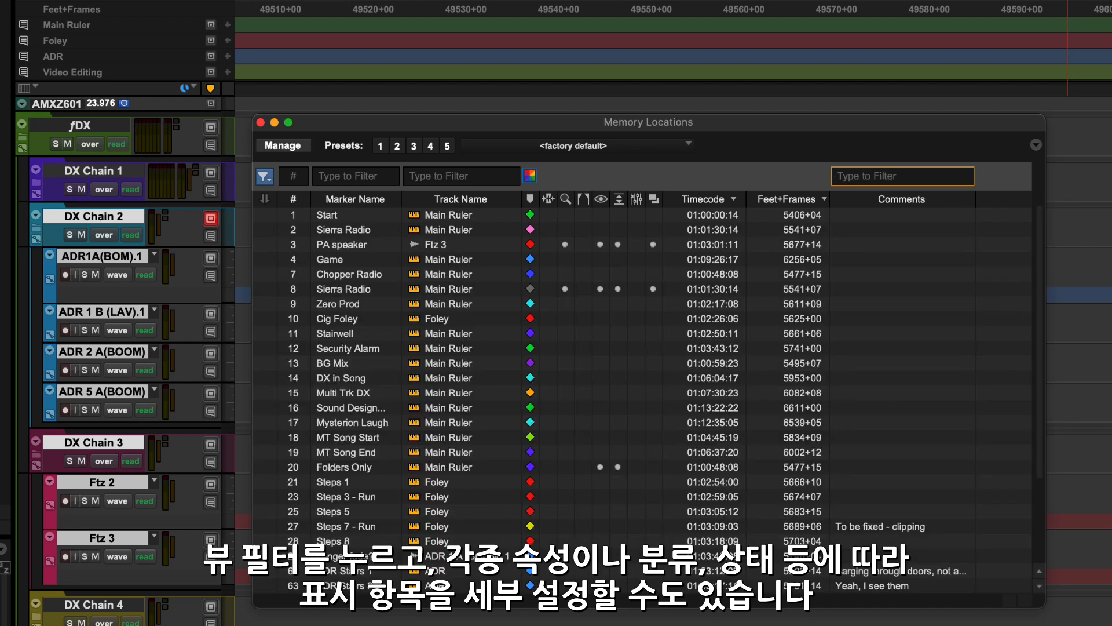
Show only markers on selected tracks, then search marker comments starting with 'f' for fix
{"action": "left_click", "coordinate": [267, 177]}
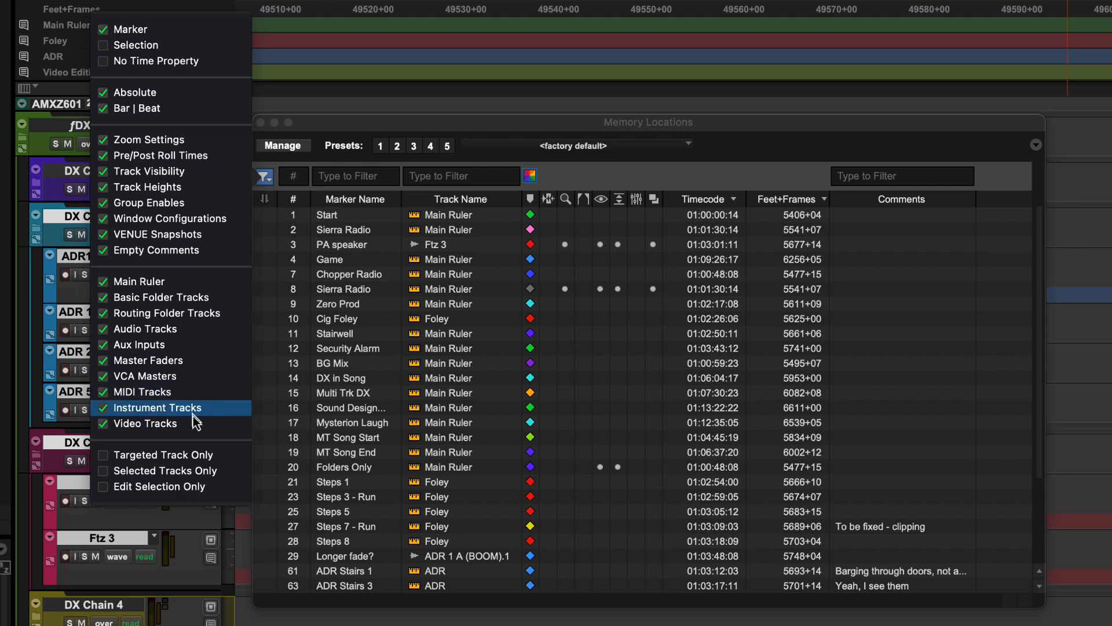
{"action": "left_click", "coordinate": [192, 474]}
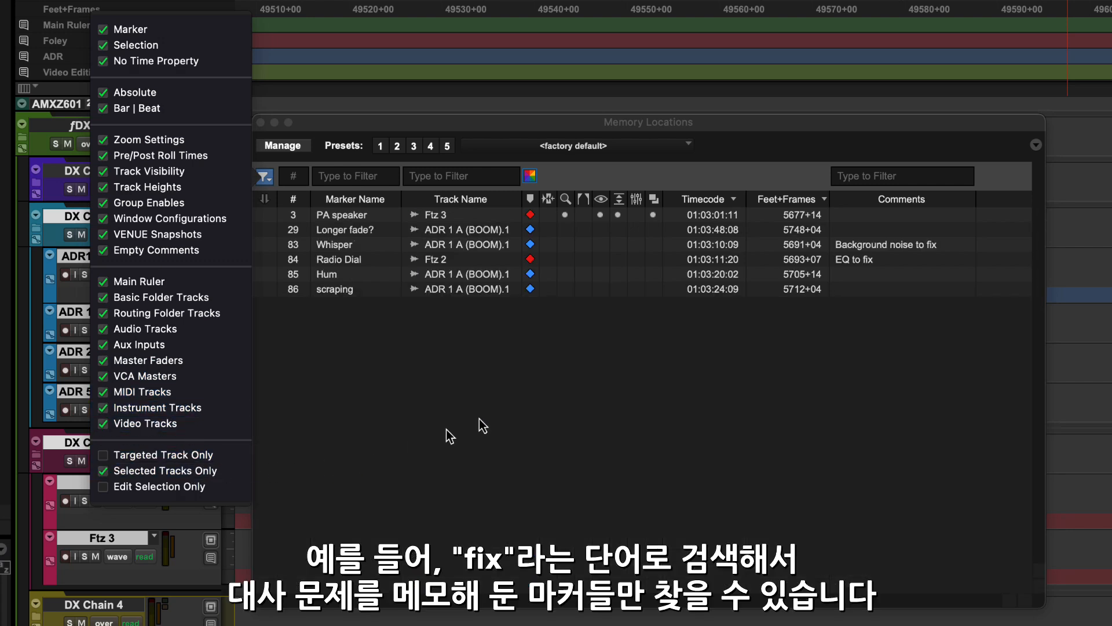
{"action": "left_click", "coordinate": [900, 181]}
{"action": "type", "text": "fix"}
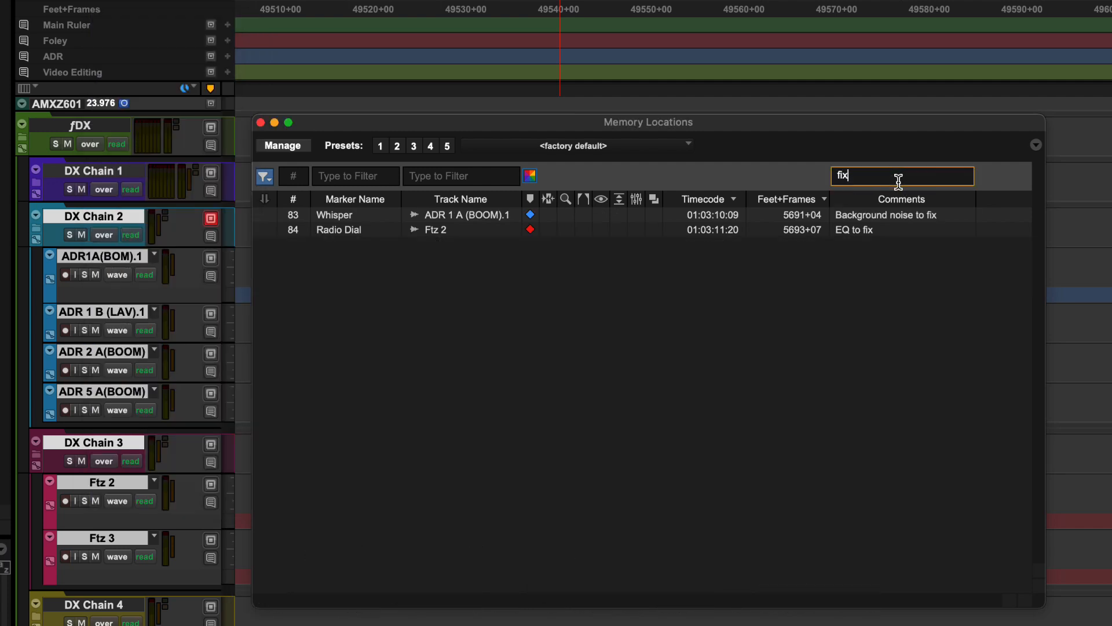
Recall Memory Locations filter presets in turn: first, Foley, clear-all, and the 'fix' comment filter
{"action": "left_click", "coordinate": [380, 149]}
{"action": "left_click", "coordinate": [397, 148]}
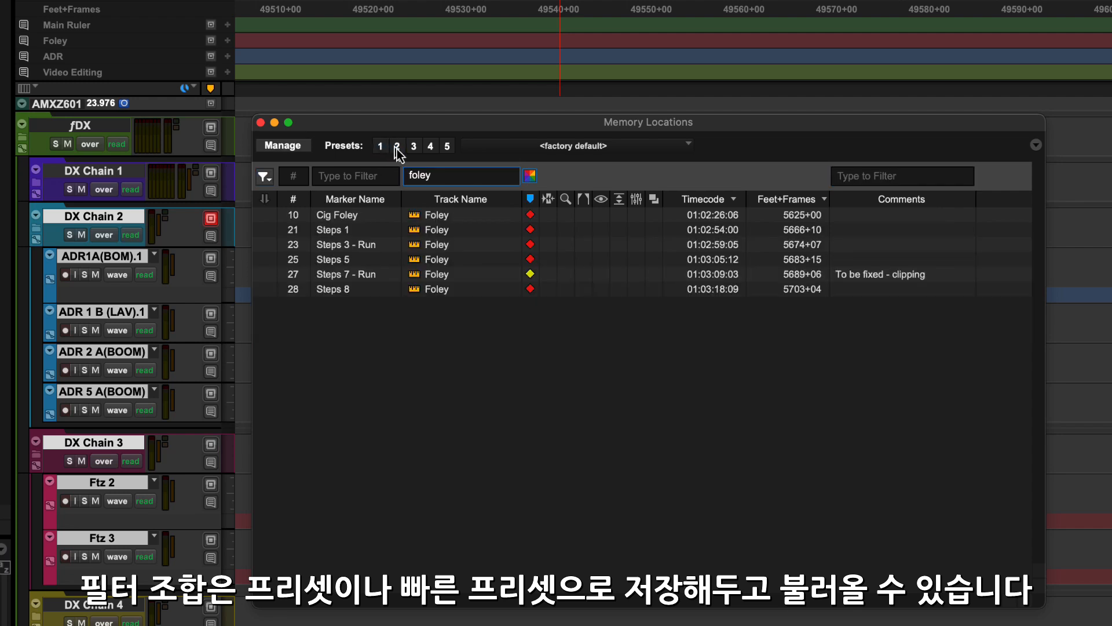
{"action": "left_click", "coordinate": [413, 149]}
{"action": "left_click", "coordinate": [430, 148]}
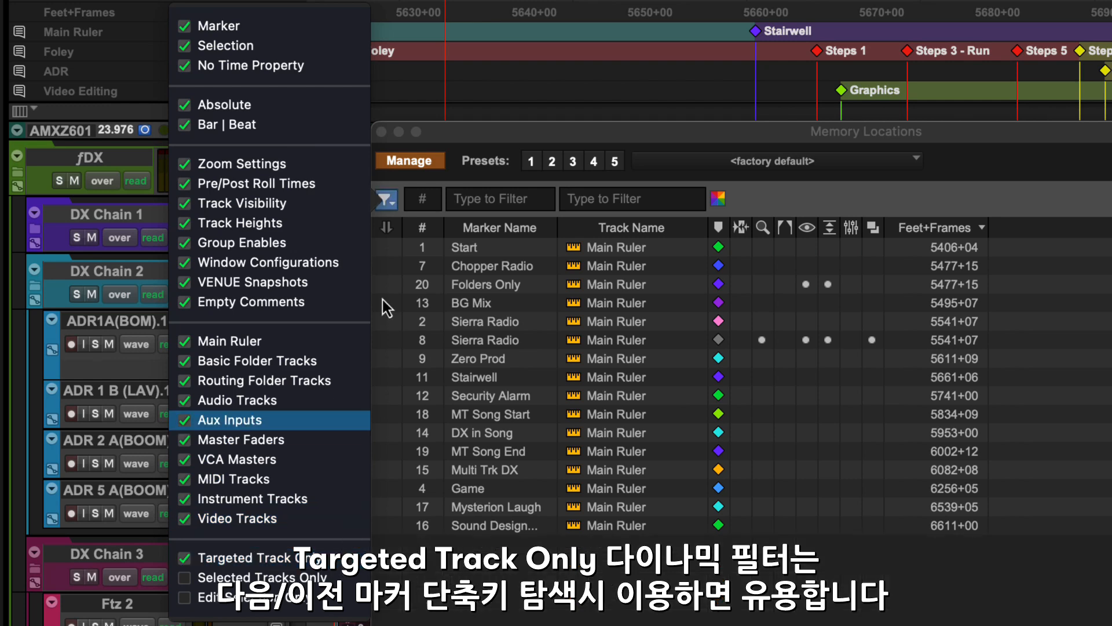
Target the Foley ruler and then the ADR ruler, selecting Steps 1 and ADR Stairs 1 markers
{"action": "left_click", "coordinate": [436, 138]}
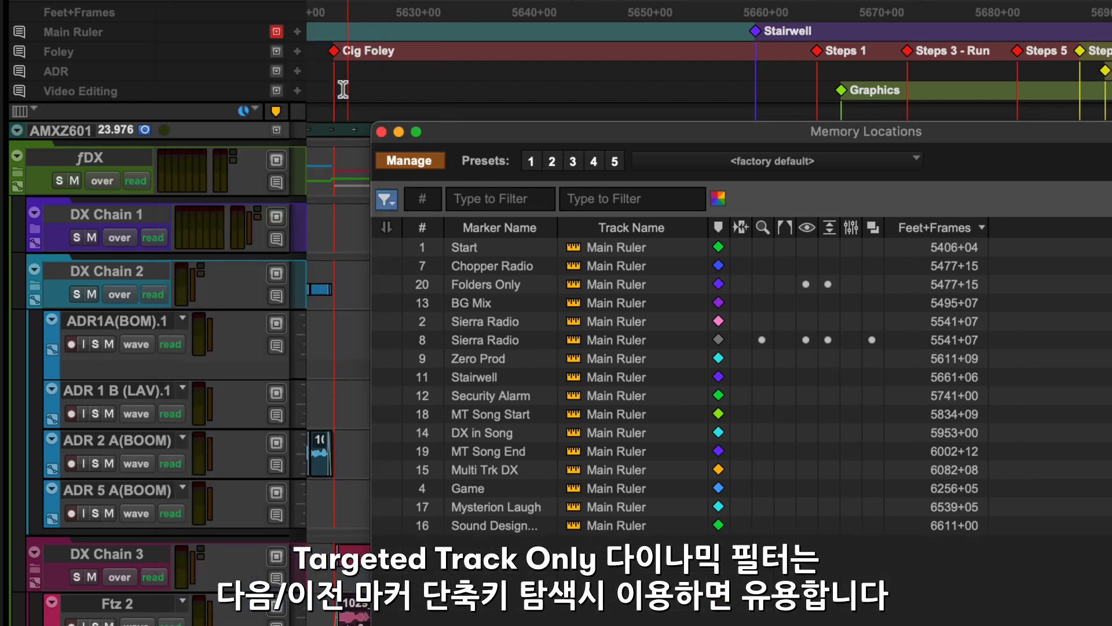
{"action": "left_click", "coordinate": [277, 51]}
{"action": "left_click", "coordinate": [400, 270]}
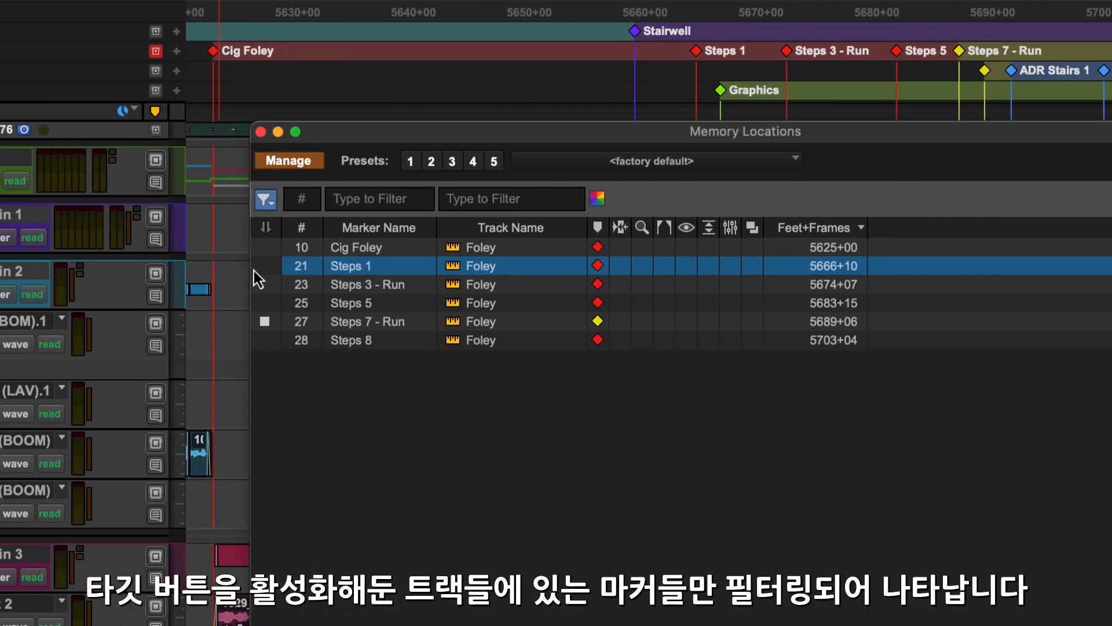
{"action": "left_click", "coordinate": [62, 71]}
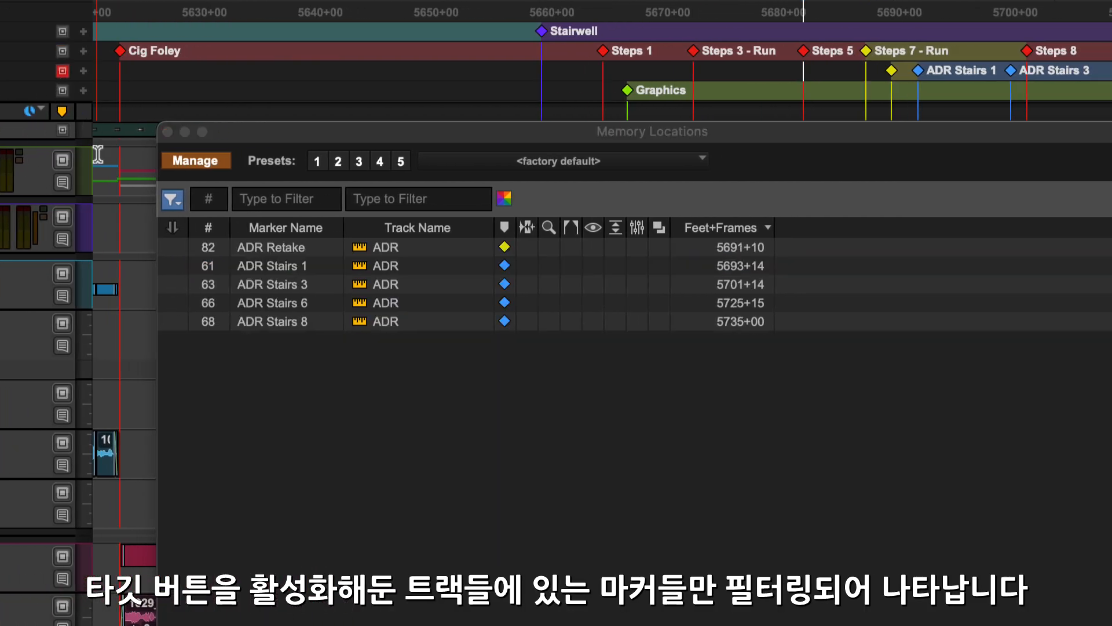
{"action": "left_click", "coordinate": [166, 265]}
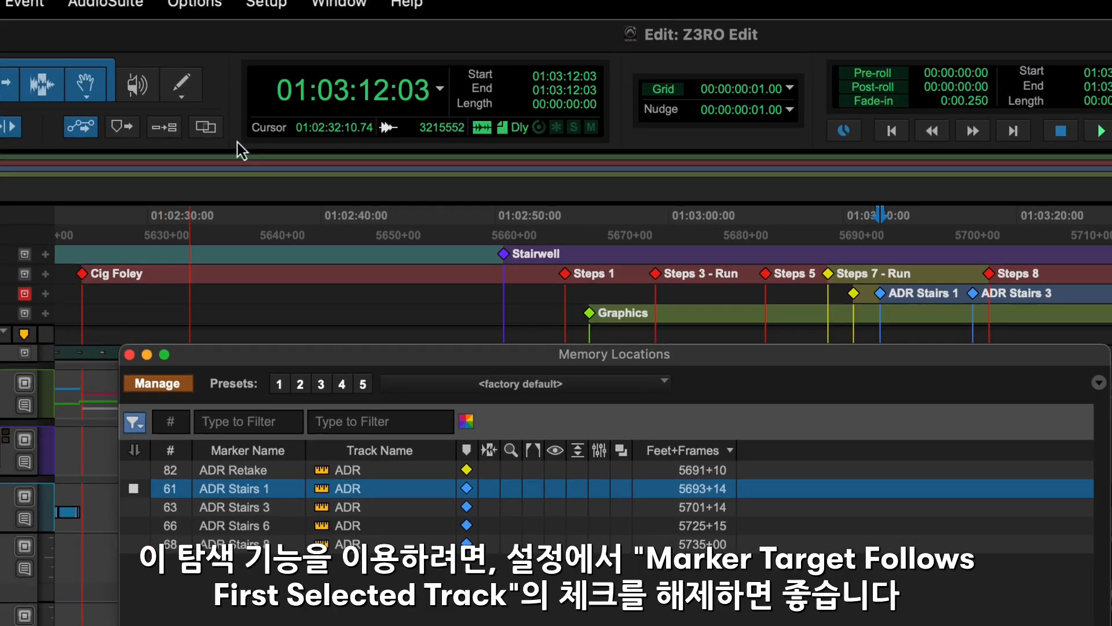
Show the Editing page of Pro Tools Preferences
{"action": "left_click", "coordinate": [264, 13]}
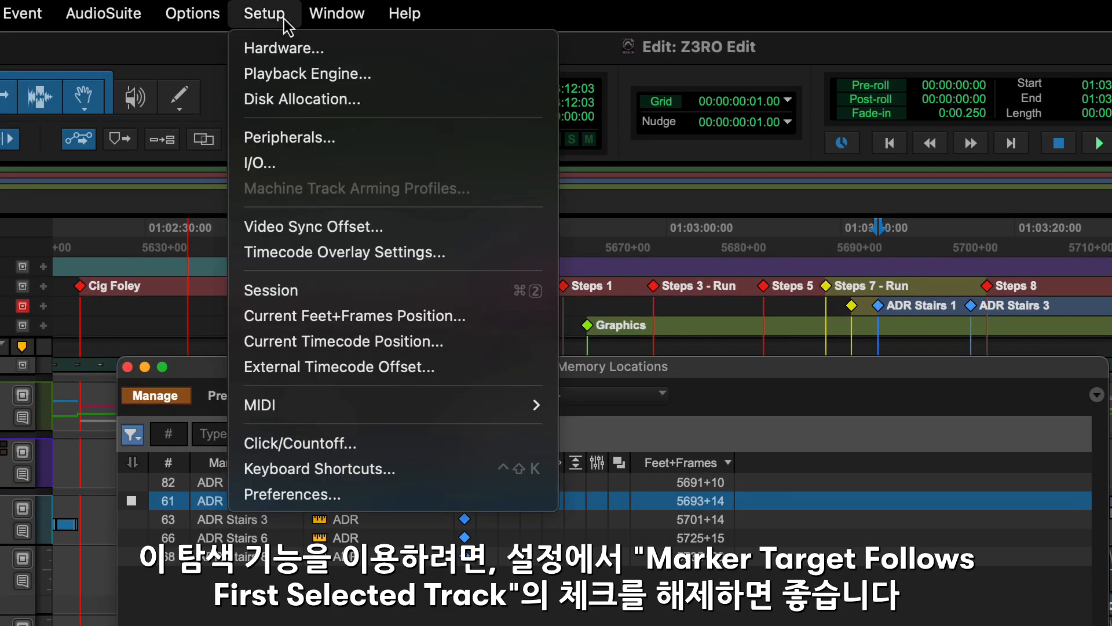
{"action": "left_click", "coordinate": [285, 494]}
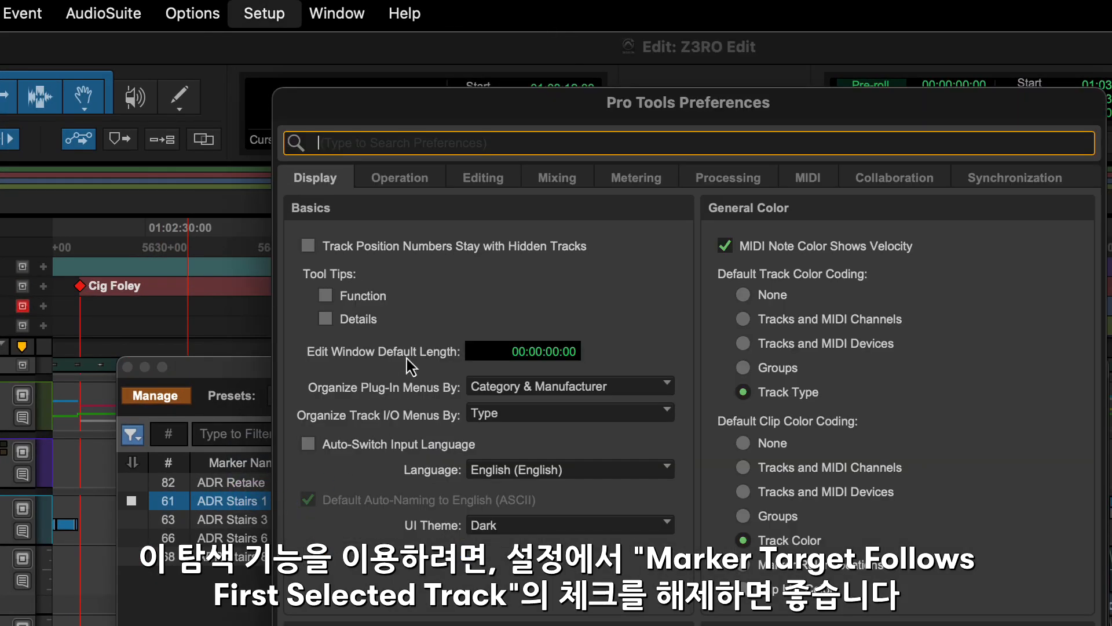
{"action": "left_click", "coordinate": [482, 180]}
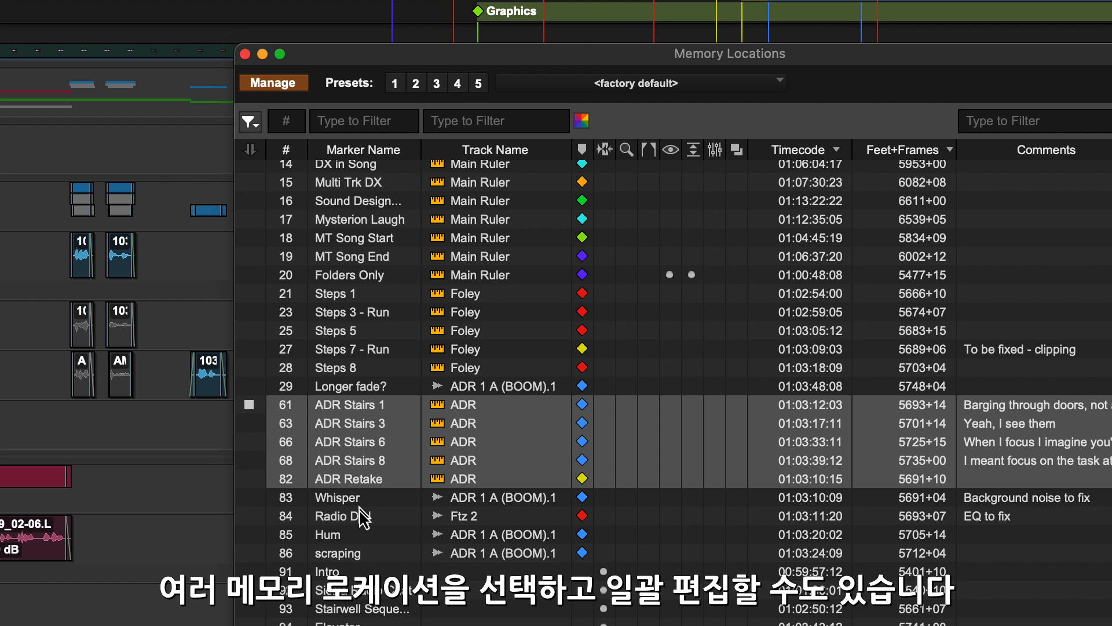
Add Radio Dial and Hum to the marker selection, toggle Manage mode, and bring up batch options
{"action": "left_click", "coordinate": [362, 515], "text": "super"}
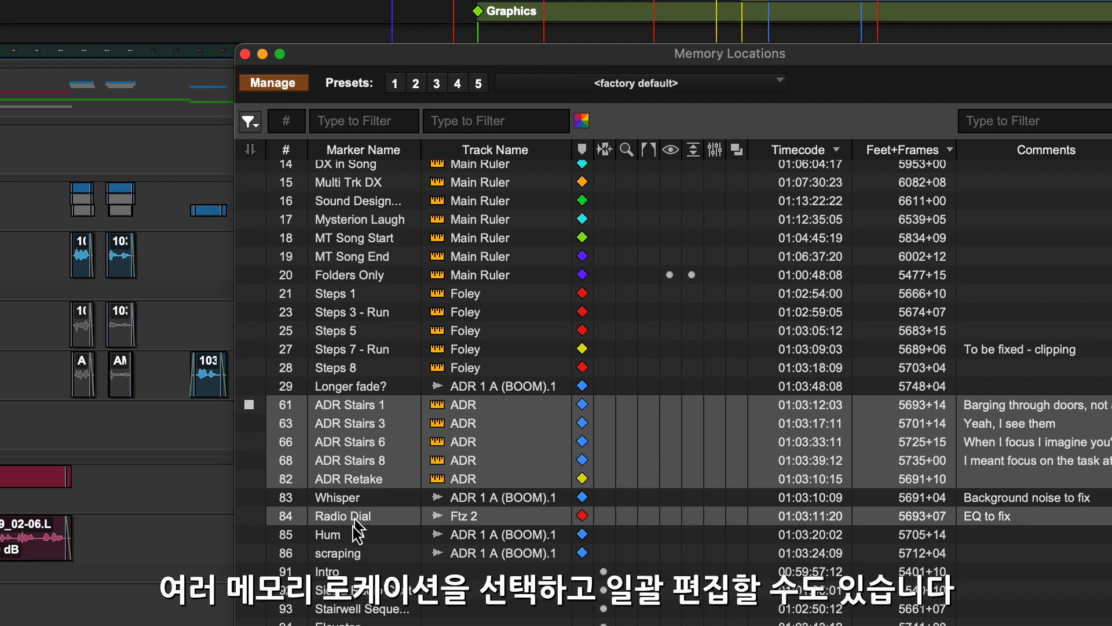
{"action": "left_click", "coordinate": [346, 535], "text": "super"}
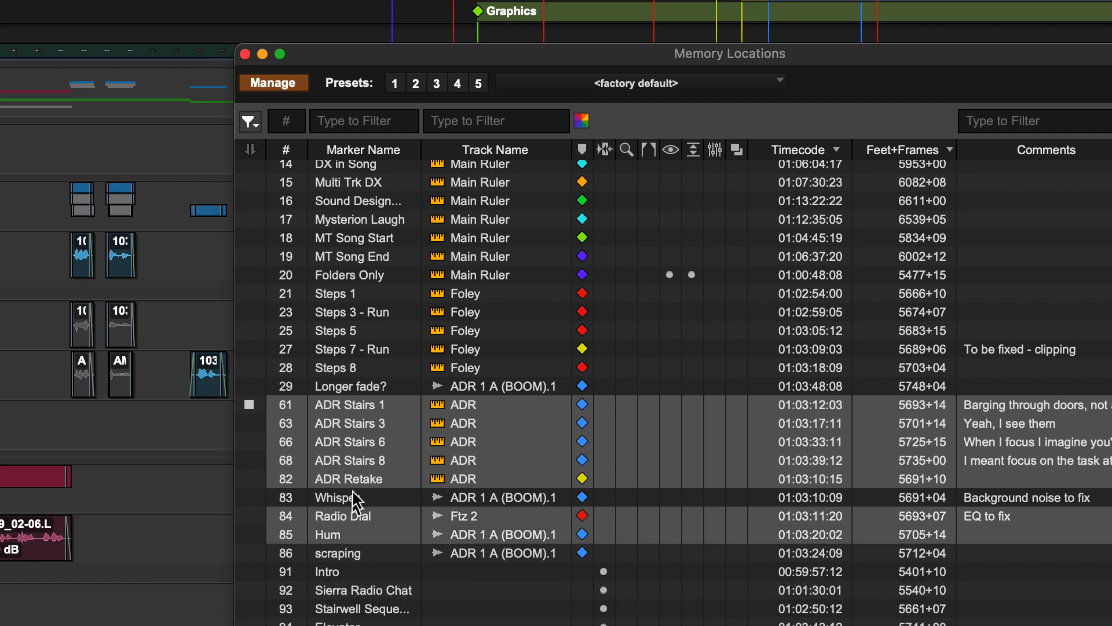
{"action": "left_click", "coordinate": [283, 85]}
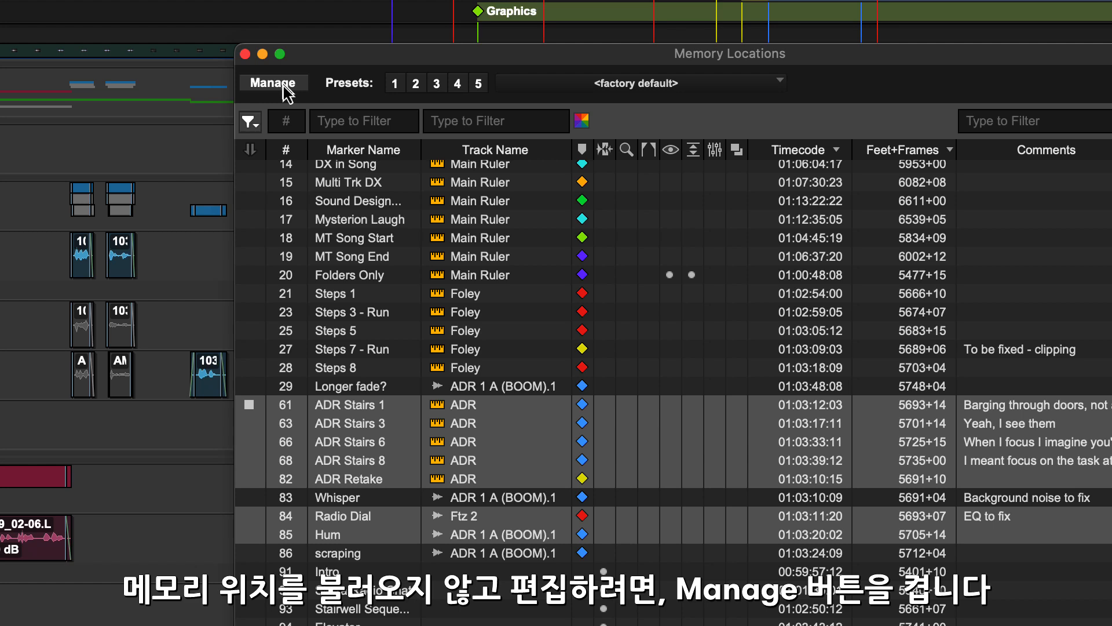
{"action": "left_click", "coordinate": [283, 86]}
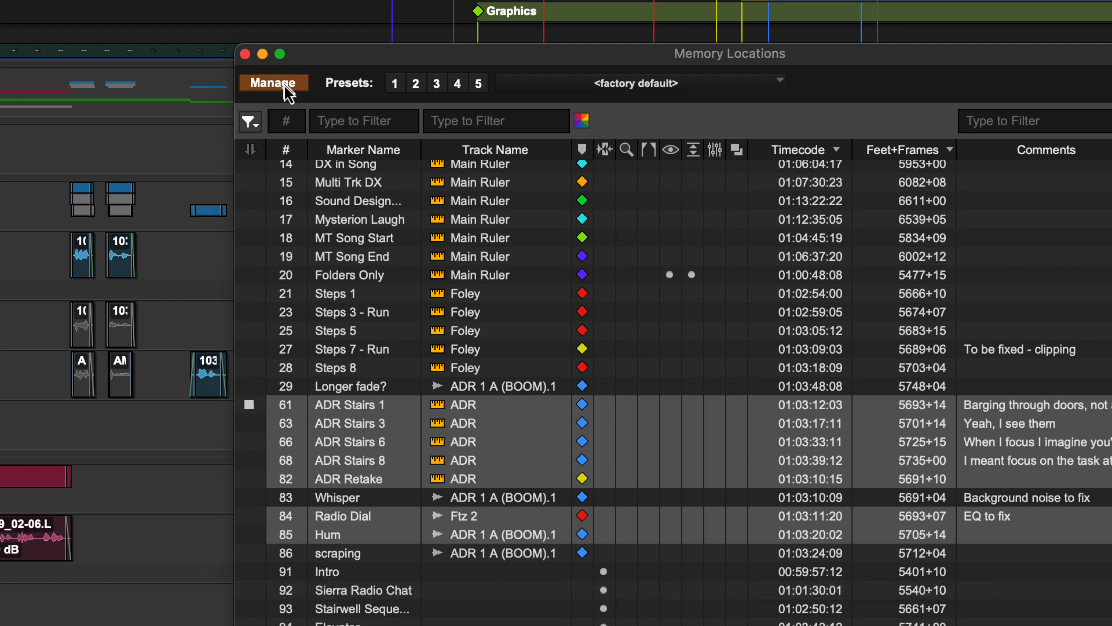
{"action": "right_click", "coordinate": [329, 411]}
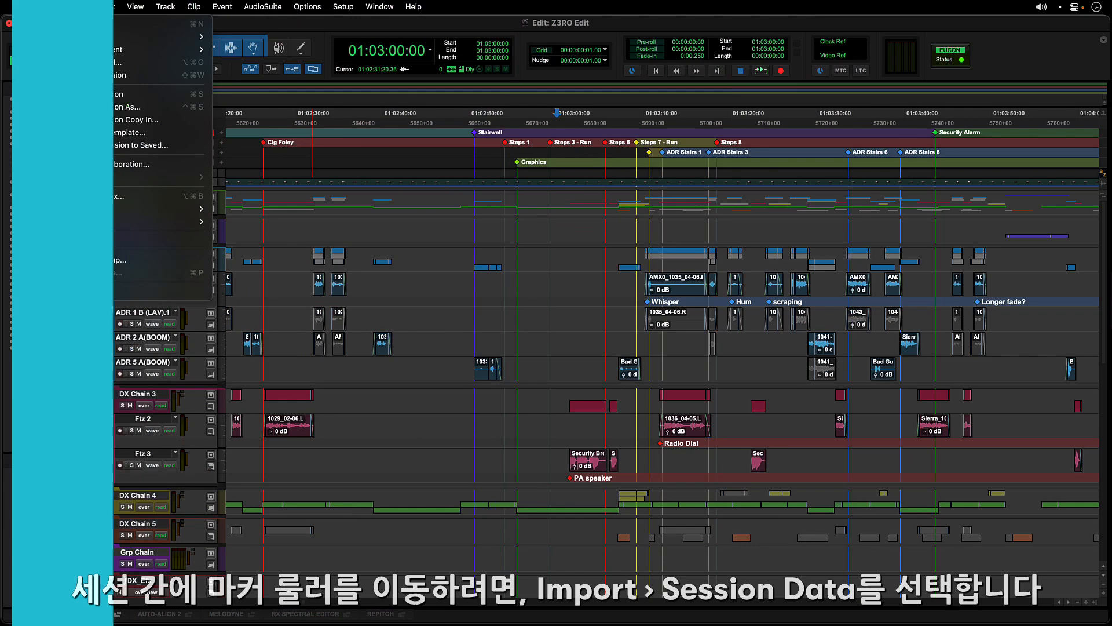
Import session data from the Z3RO Dialog Edit.ptx session
{"action": "left_click", "coordinate": [83, 6]}
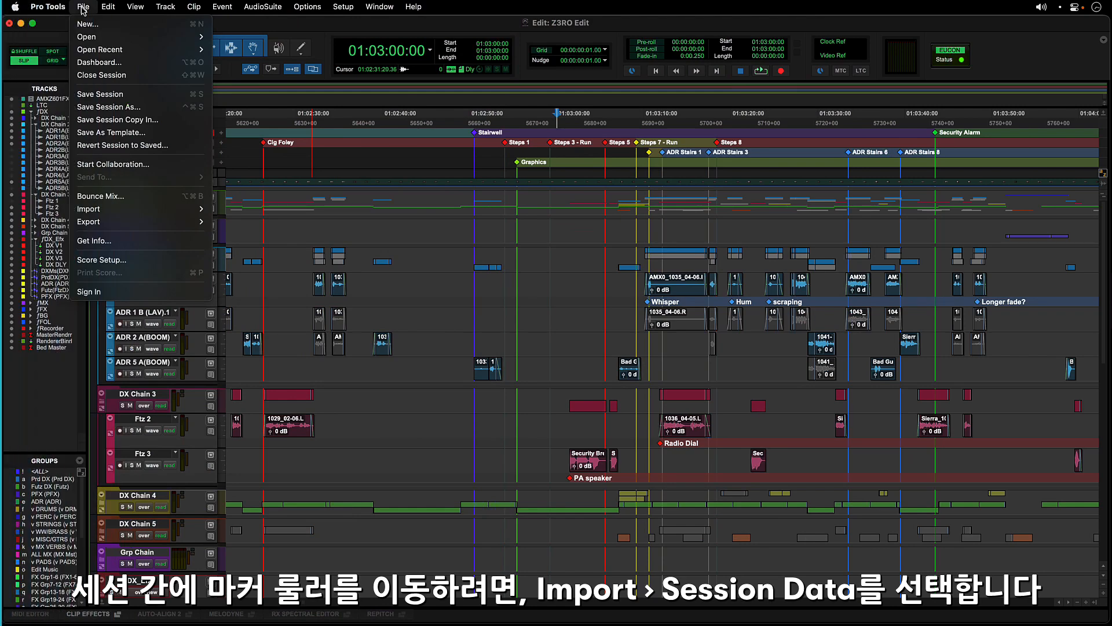
{"action": "mouse_move", "coordinate": [115, 209]}
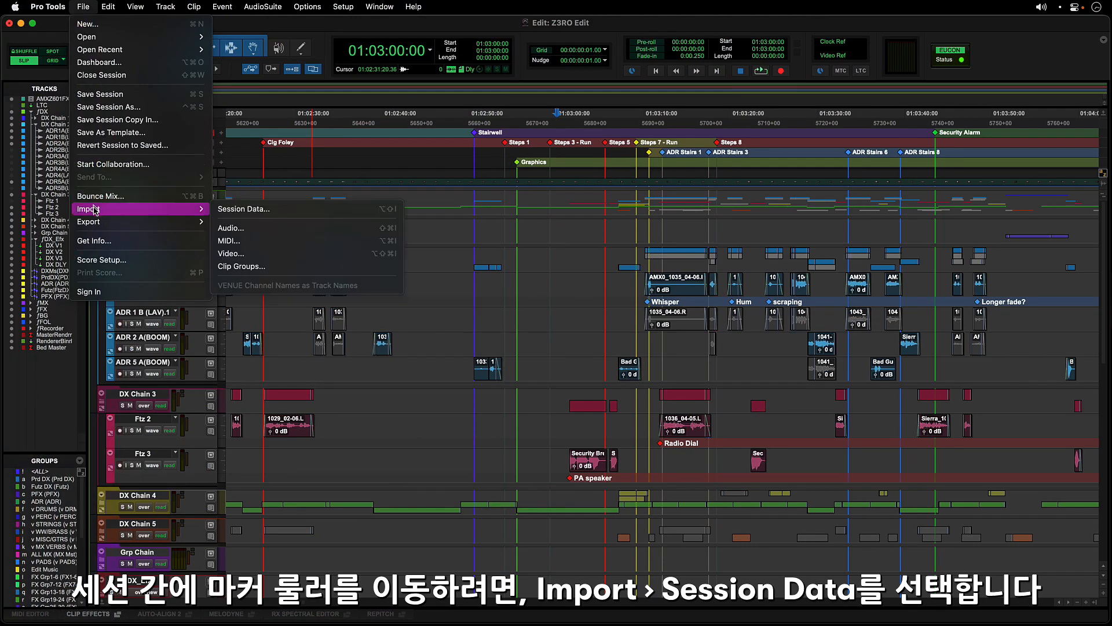
{"action": "left_click", "coordinate": [232, 209]}
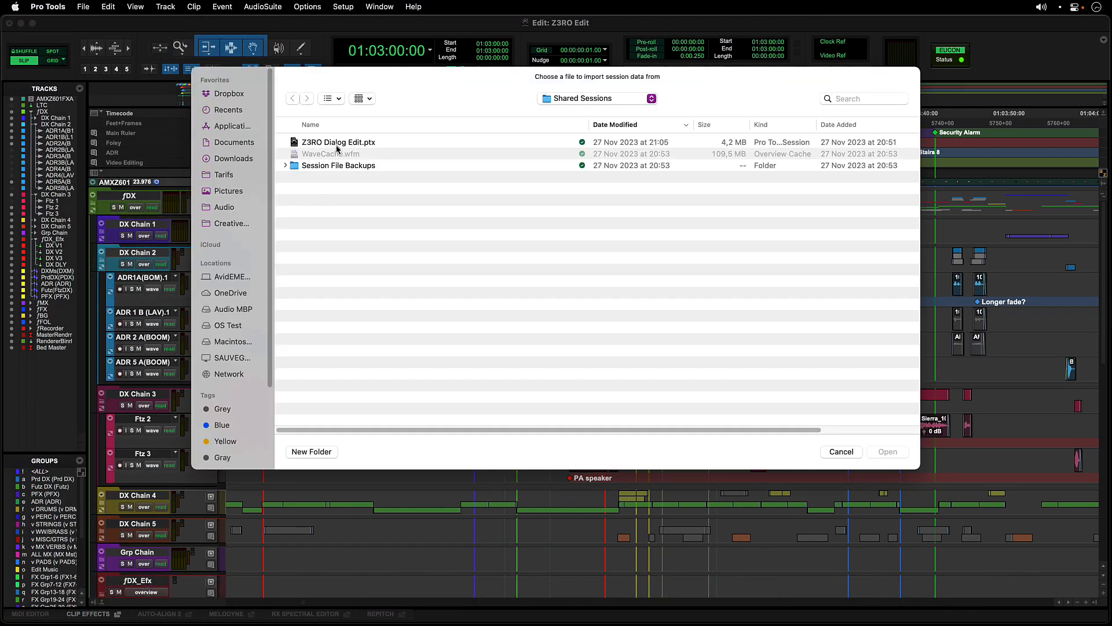
{"action": "left_click", "coordinate": [337, 145]}
{"action": "double_click", "coordinate": [337, 144]}
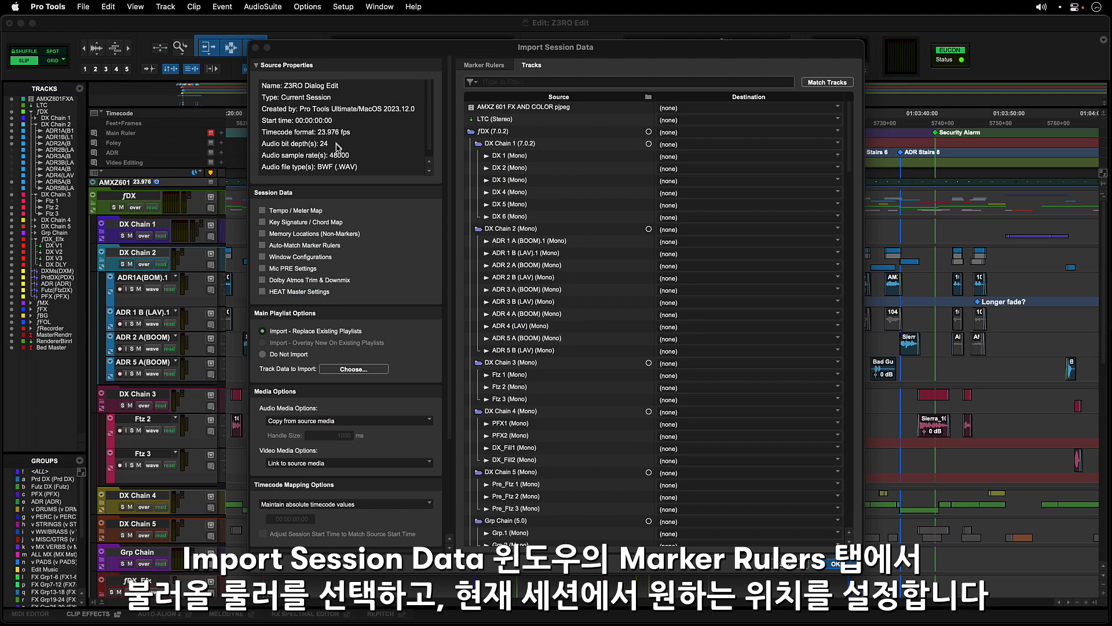
Map Main Ruler to Main Ruler, Foley to a new basic folder, match the rest, then select Ftz and dialogue ranges
{"action": "left_click", "coordinate": [487, 65]}
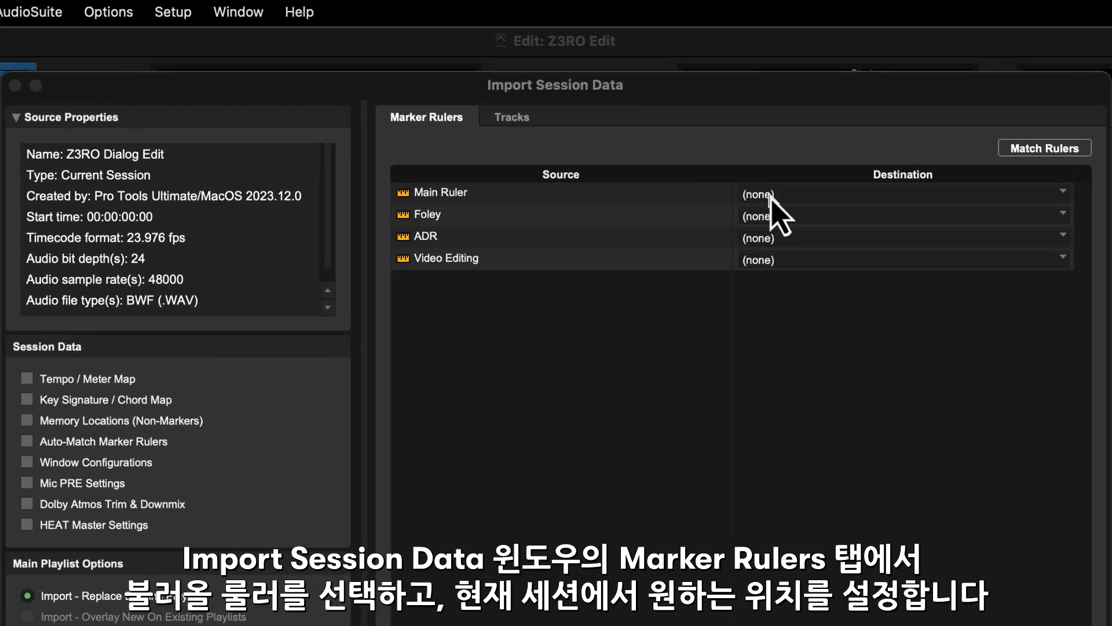
{"action": "left_click", "coordinate": [771, 197]}
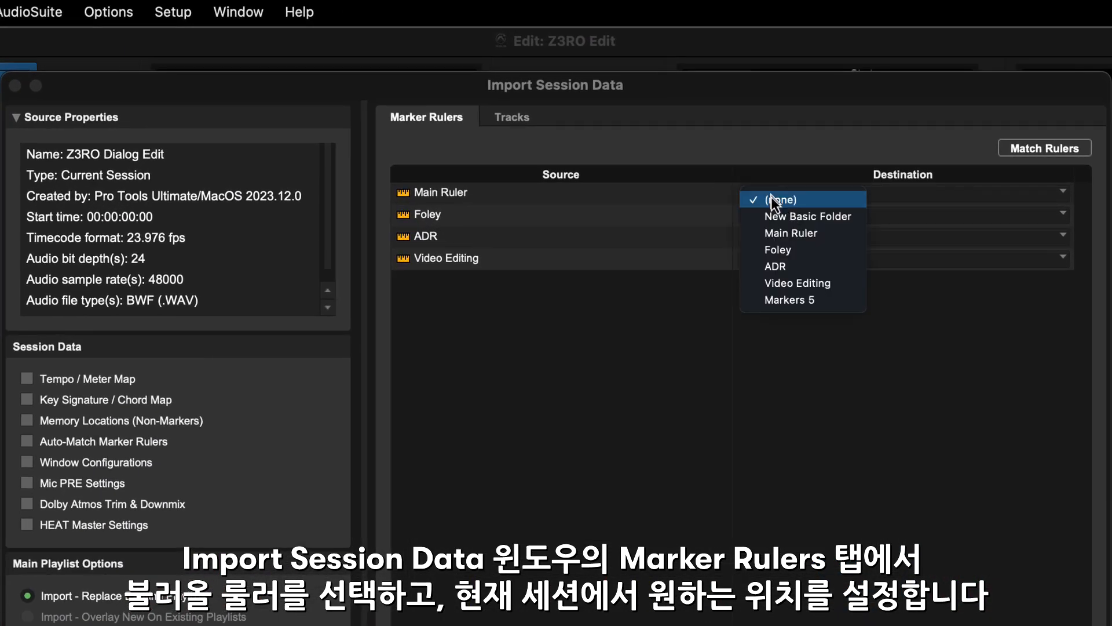
{"action": "left_click", "coordinate": [778, 231]}
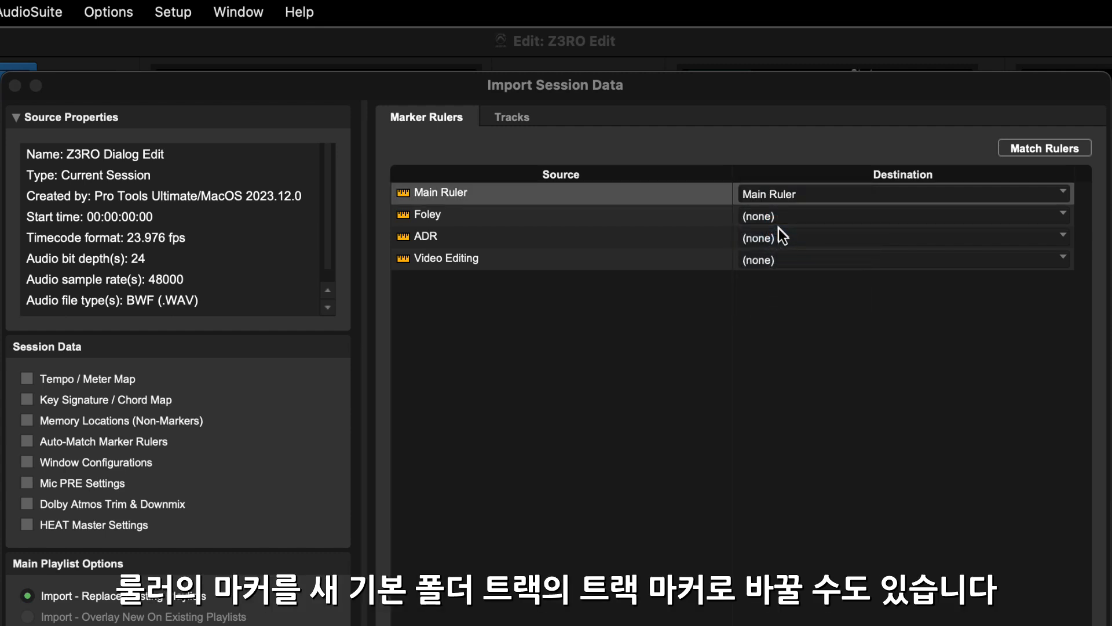
{"action": "left_click", "coordinate": [778, 221]}
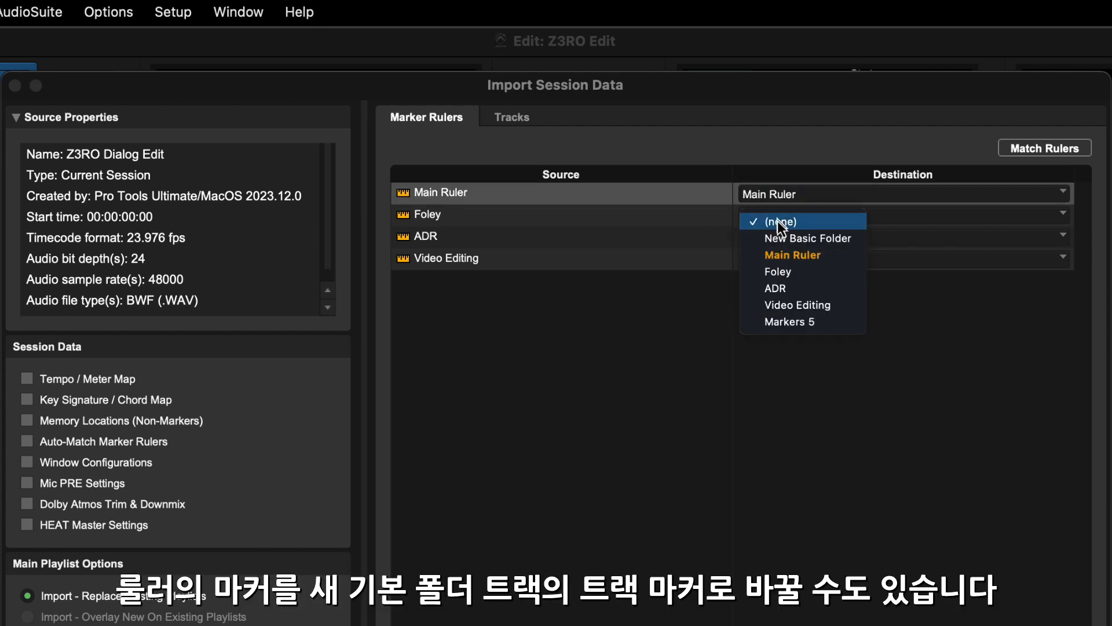
{"action": "left_click", "coordinate": [779, 238]}
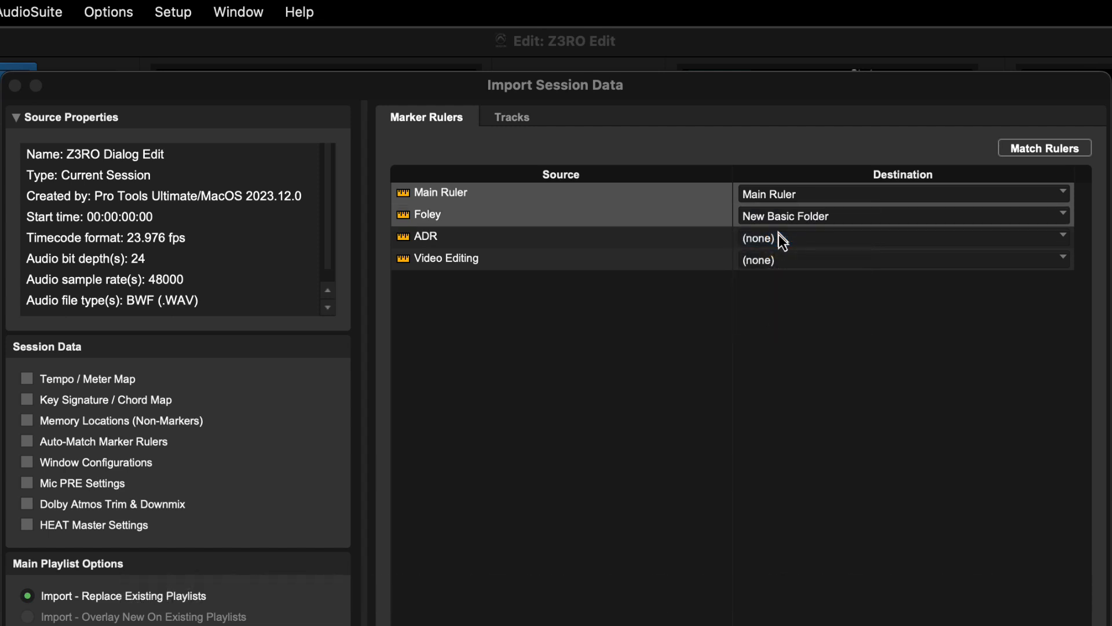
{"action": "left_click", "coordinate": [1029, 150]}
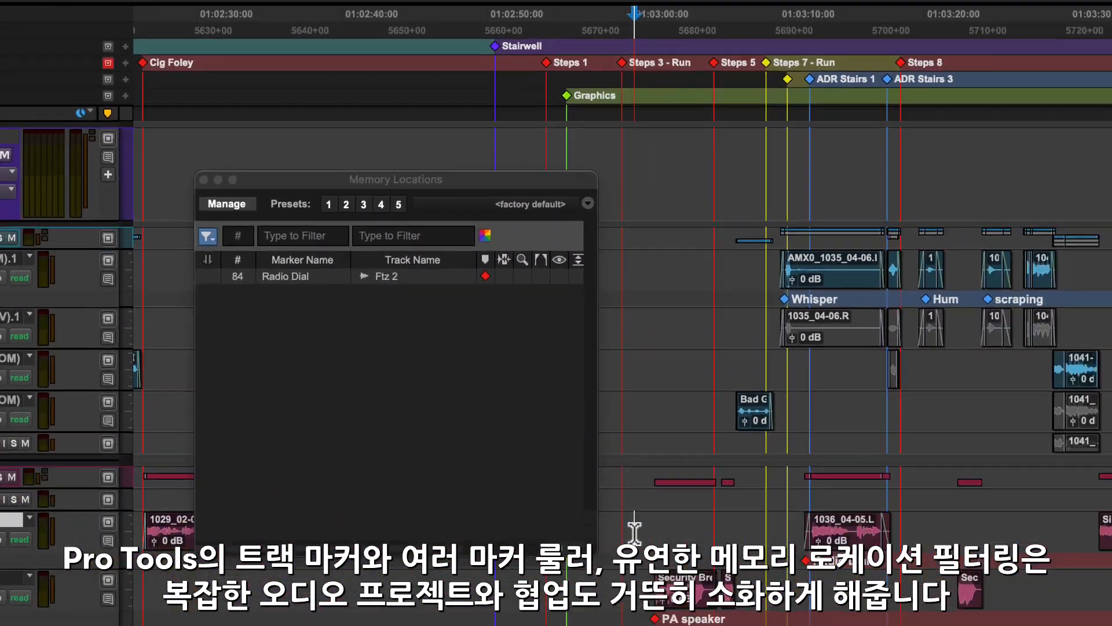
{"action": "left_click_drag", "start_coordinate": [830, 611], "coordinate": [974, 565]}
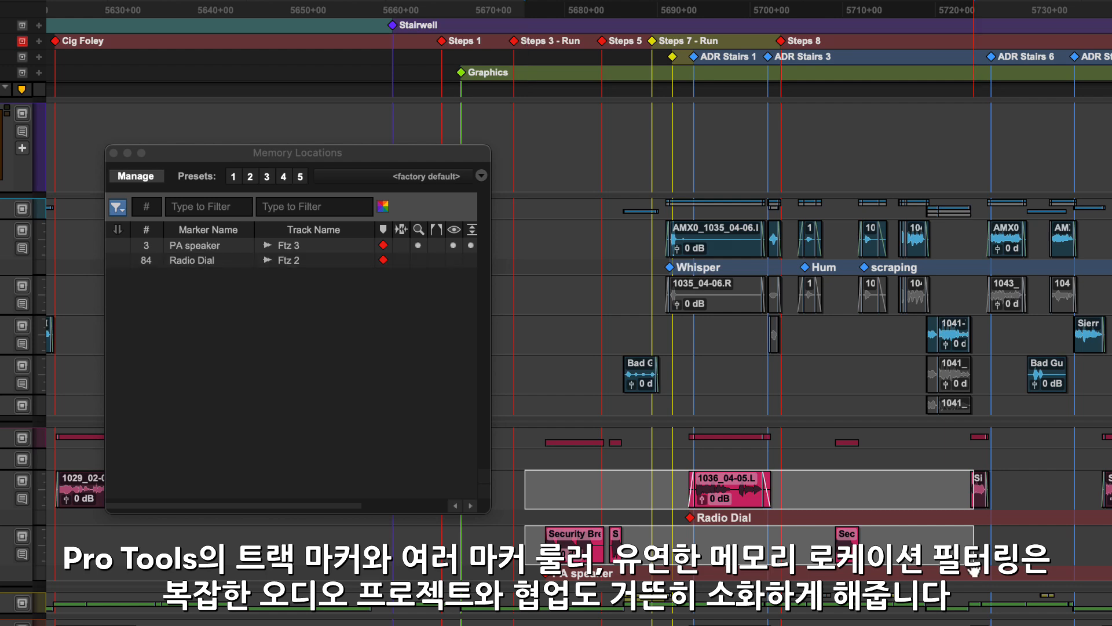
{"action": "left_click_drag", "start_coordinate": [632, 229], "coordinate": [1110, 412]}
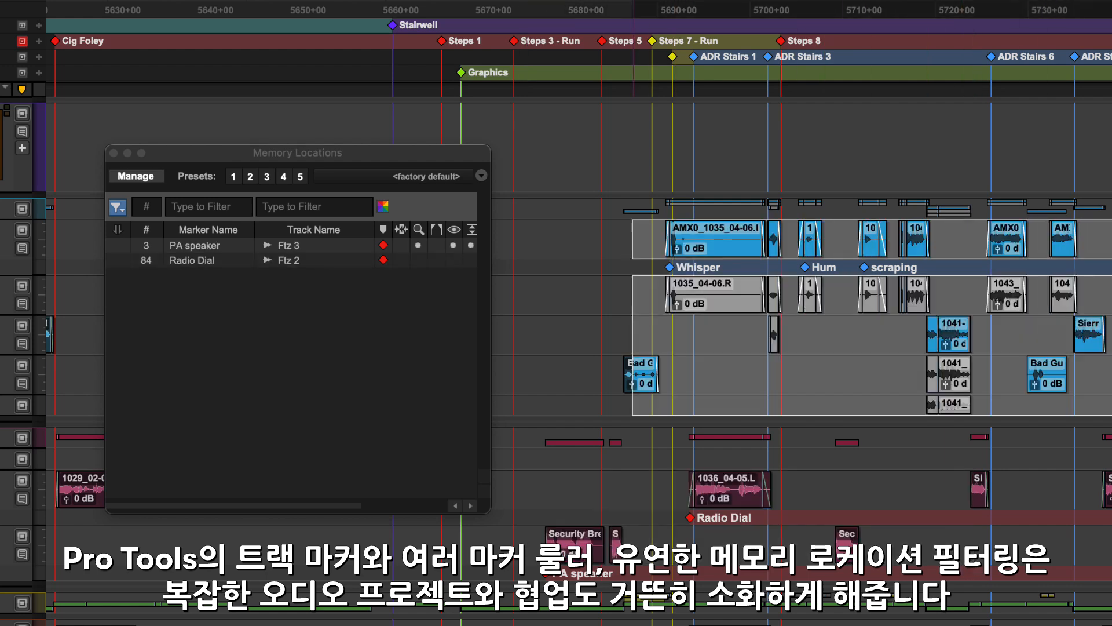